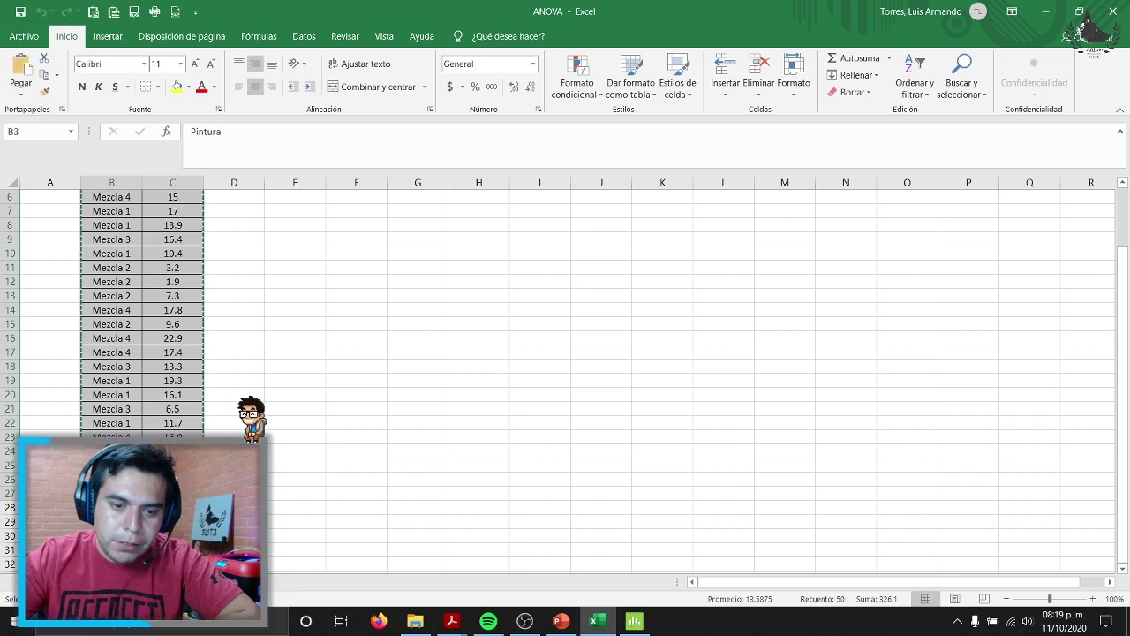
Step: Switch to Minitab and paste the copied Pintura and Dureza data into the worksheet, with the headers starting in C3
left_click(634, 621)
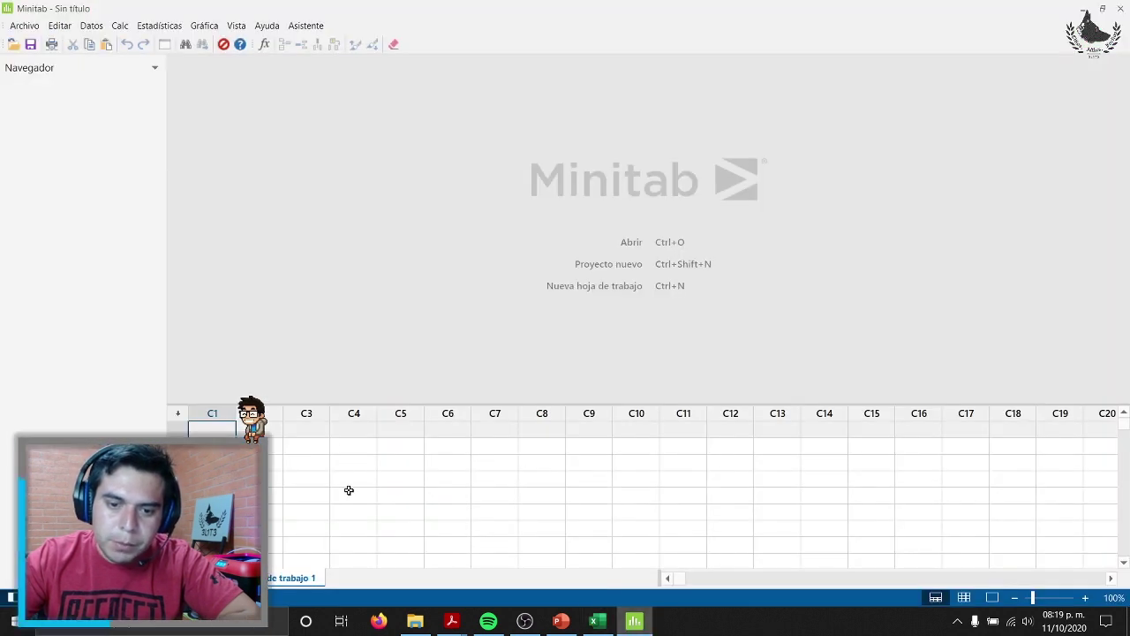
left_click(305, 429)
key("ctrl+v")
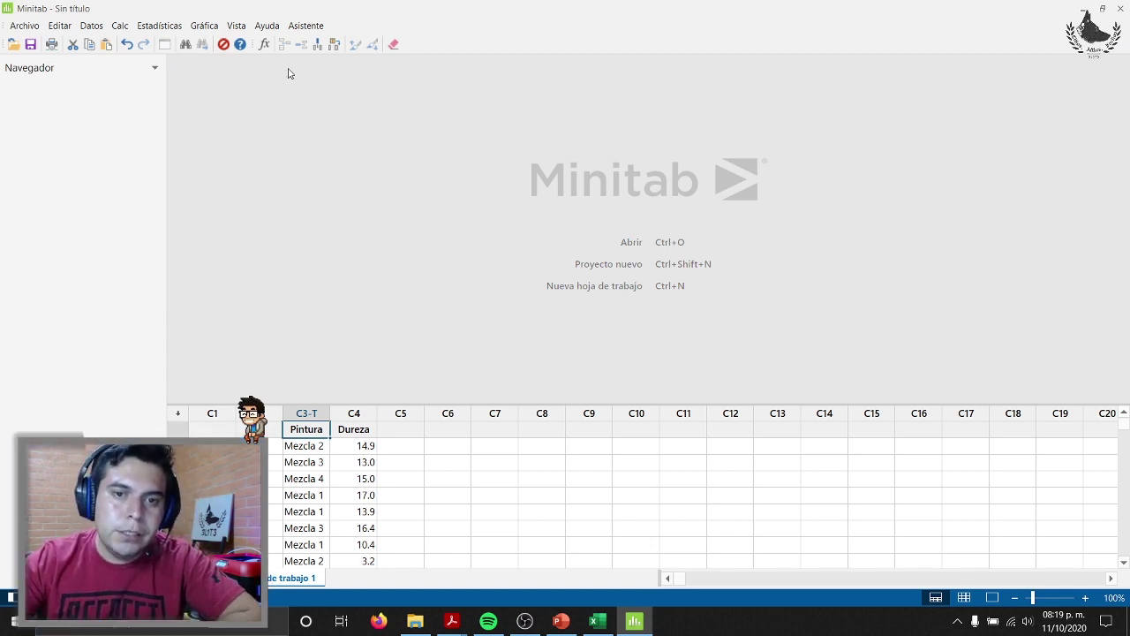
Step: Set up a one-way ANOVA (Un solo factor) with Dureza as the response and Pintura as the factor
left_click(146, 25)
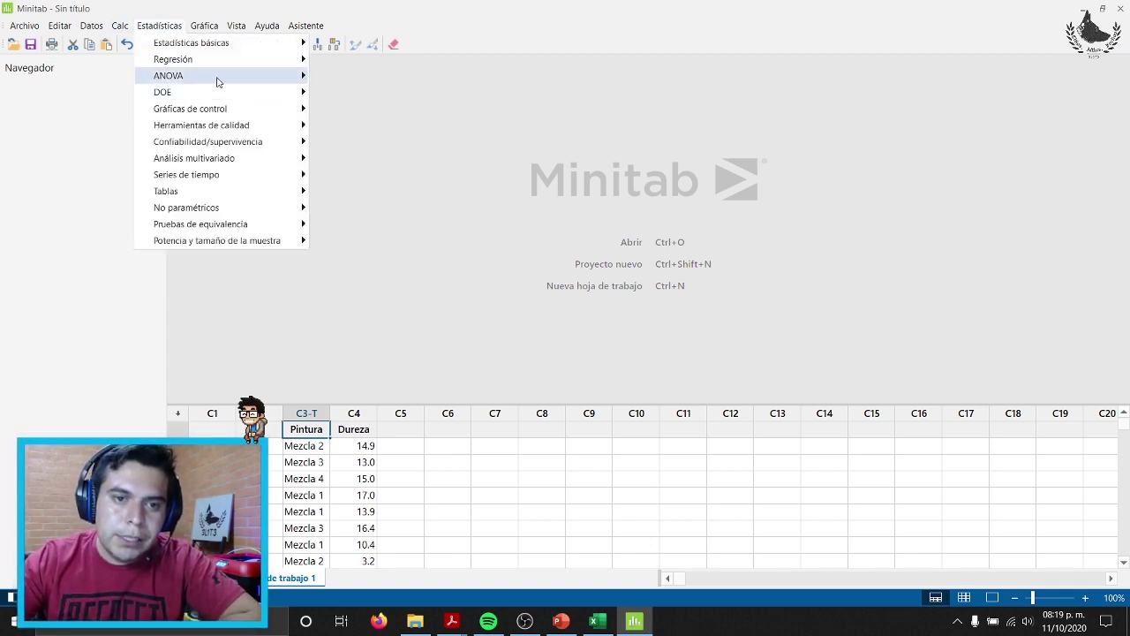
mouse_move(218, 81)
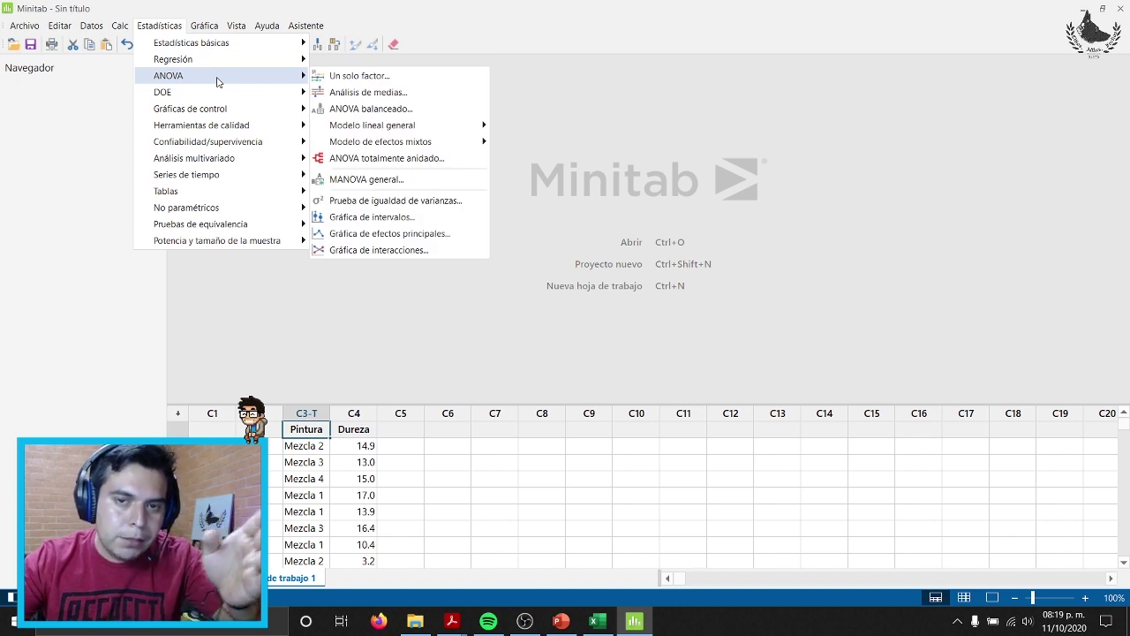
left_click(372, 78)
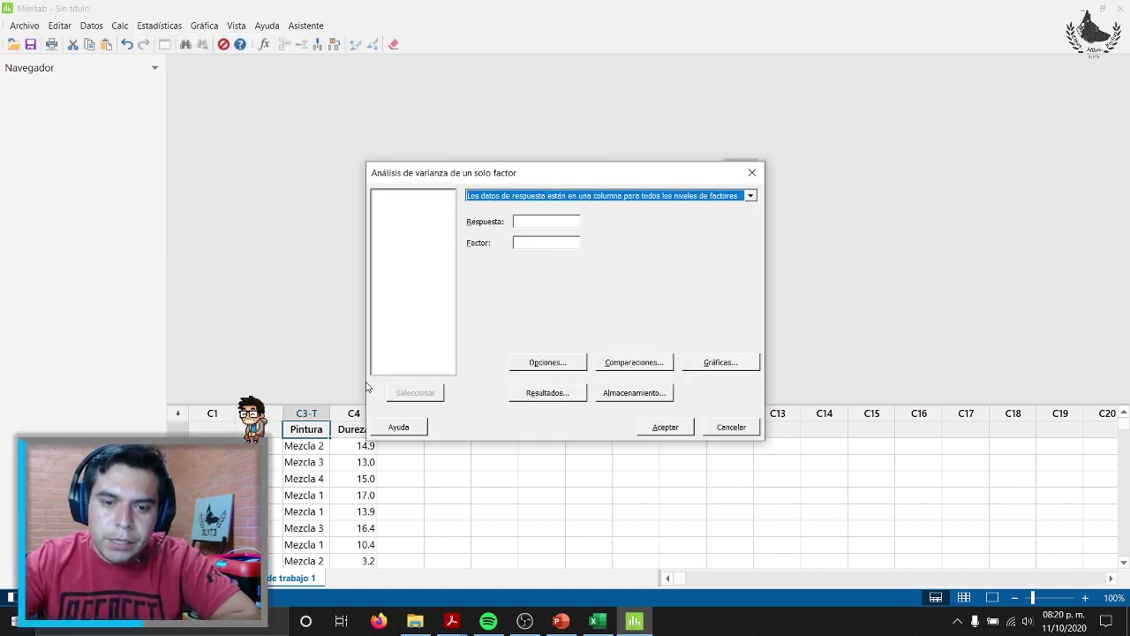
left_click(544, 223)
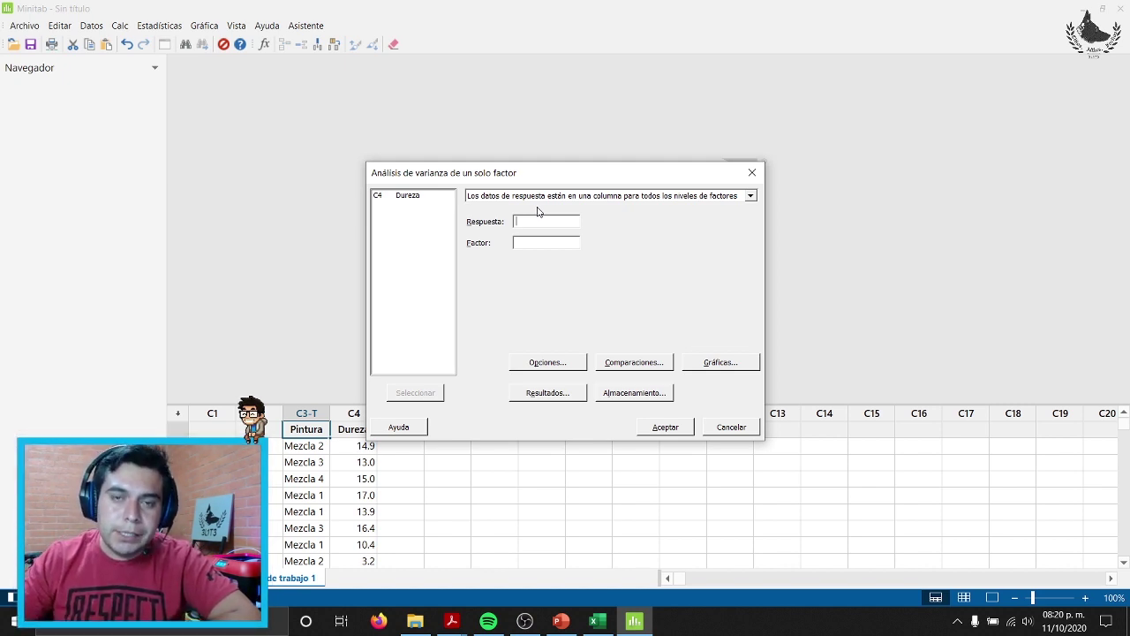
double_click(406, 196)
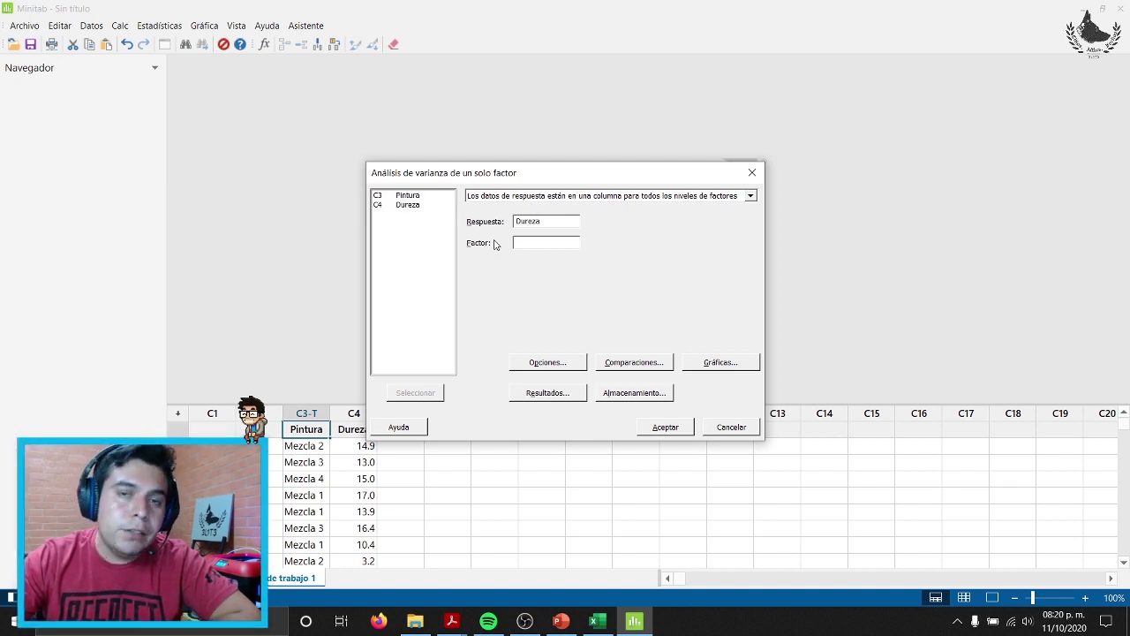
double_click(408, 197)
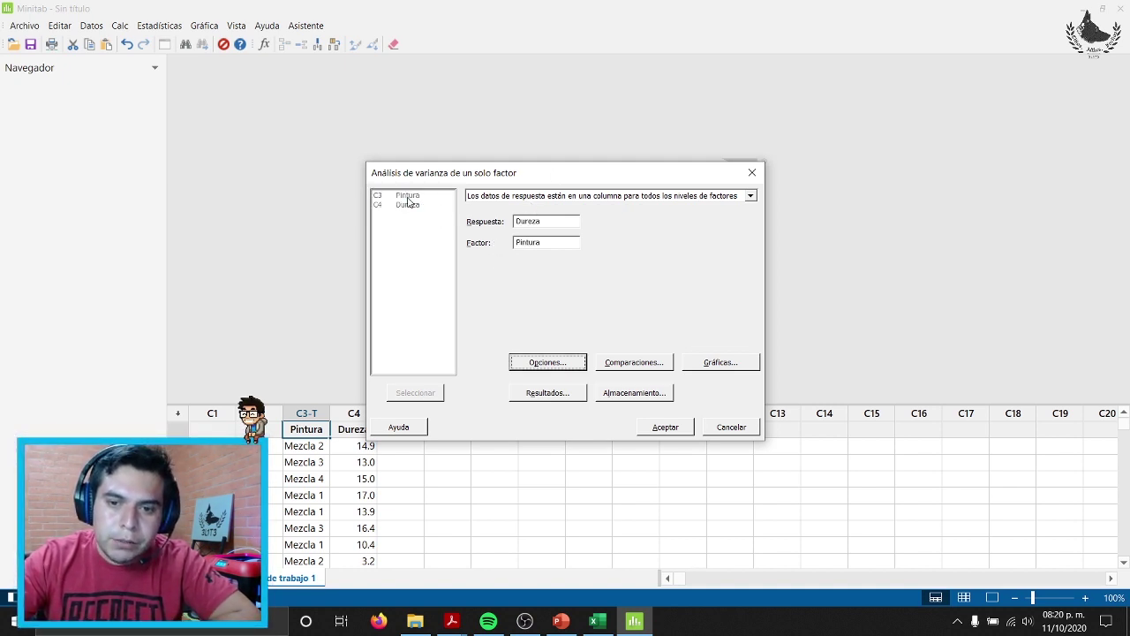
Step: Review the ANOVA options and accept equal variances, a 95 confidence level and a Bilateral interval
left_click(572, 367)
left_click_drag(435, 261, 264, 87)
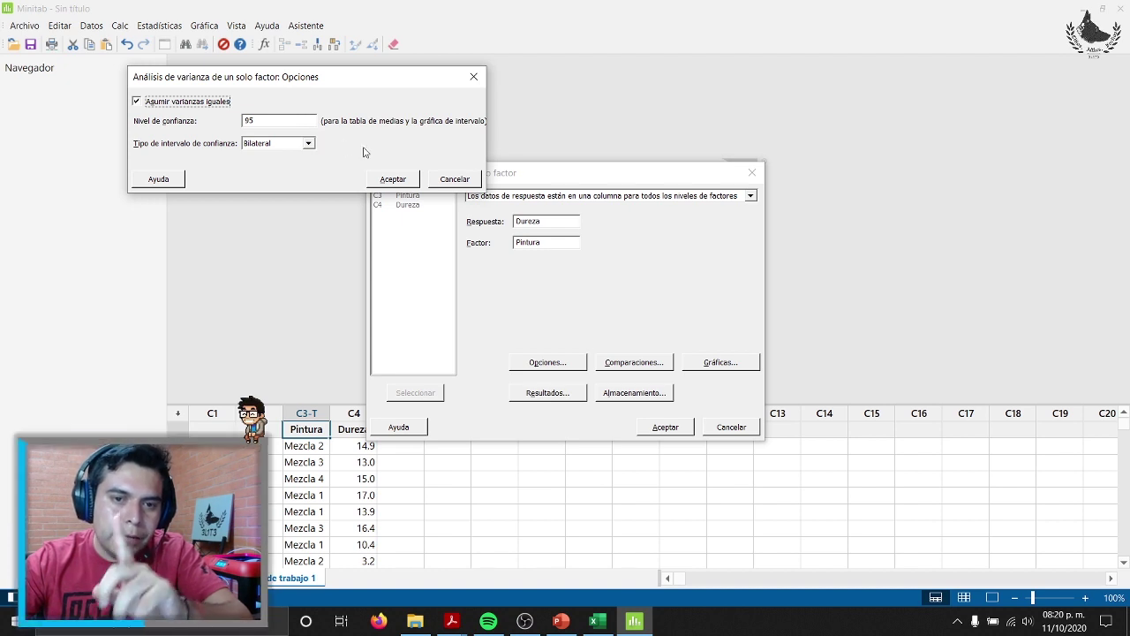
left_click(394, 179)
Step: Enable Tukey comparisons at a significance level of 5 and run the one-way ANOVA
left_click(636, 363)
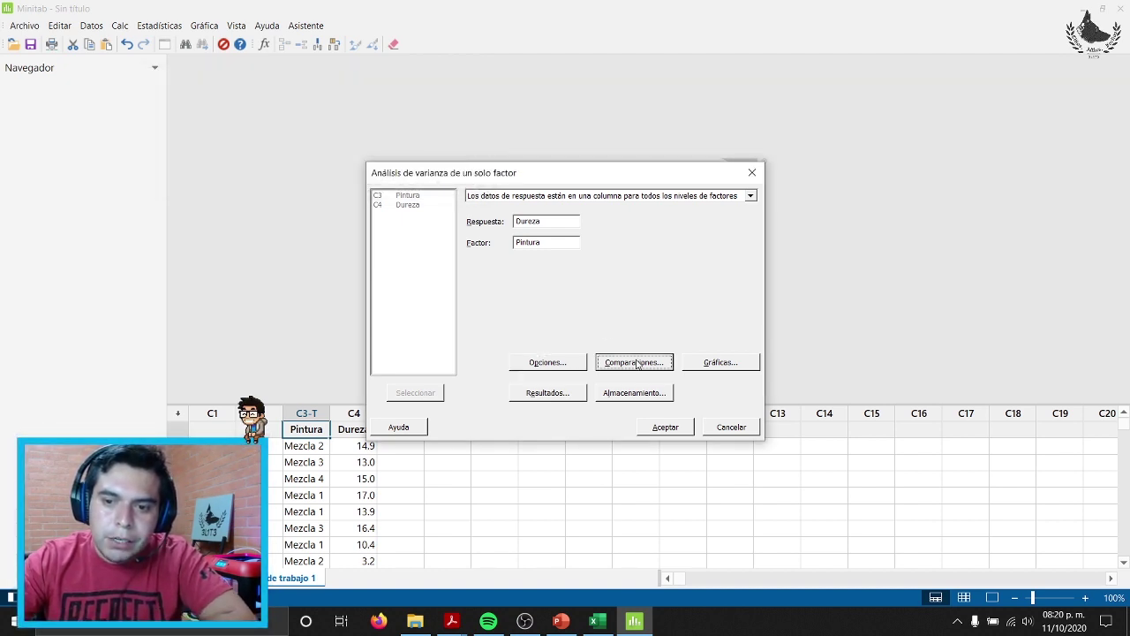
left_click(455, 235)
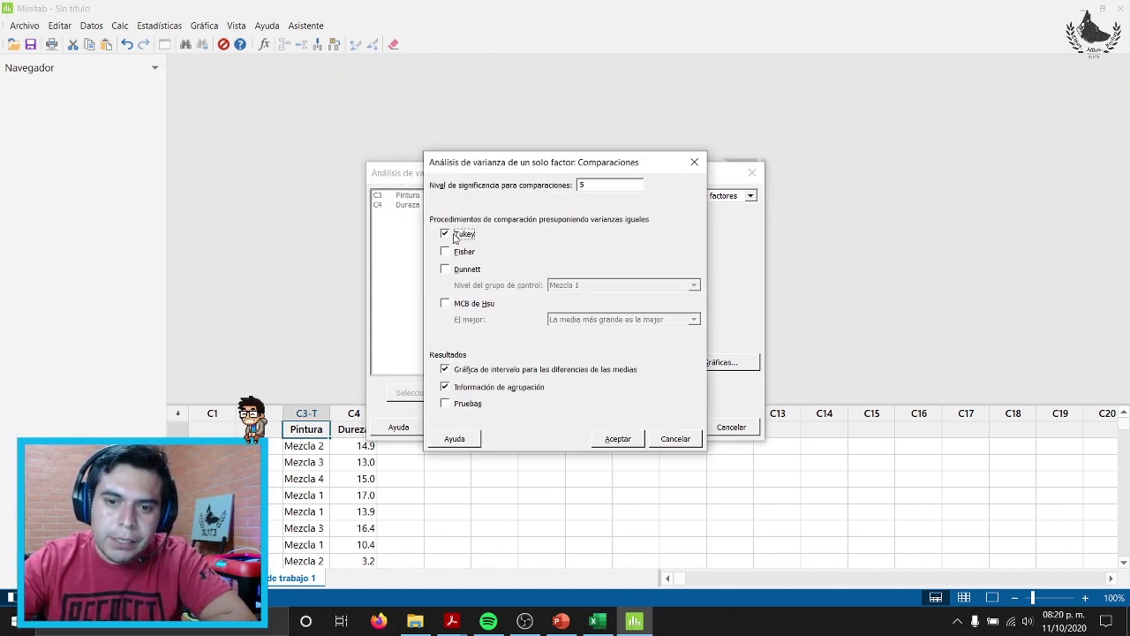
left_click(616, 439)
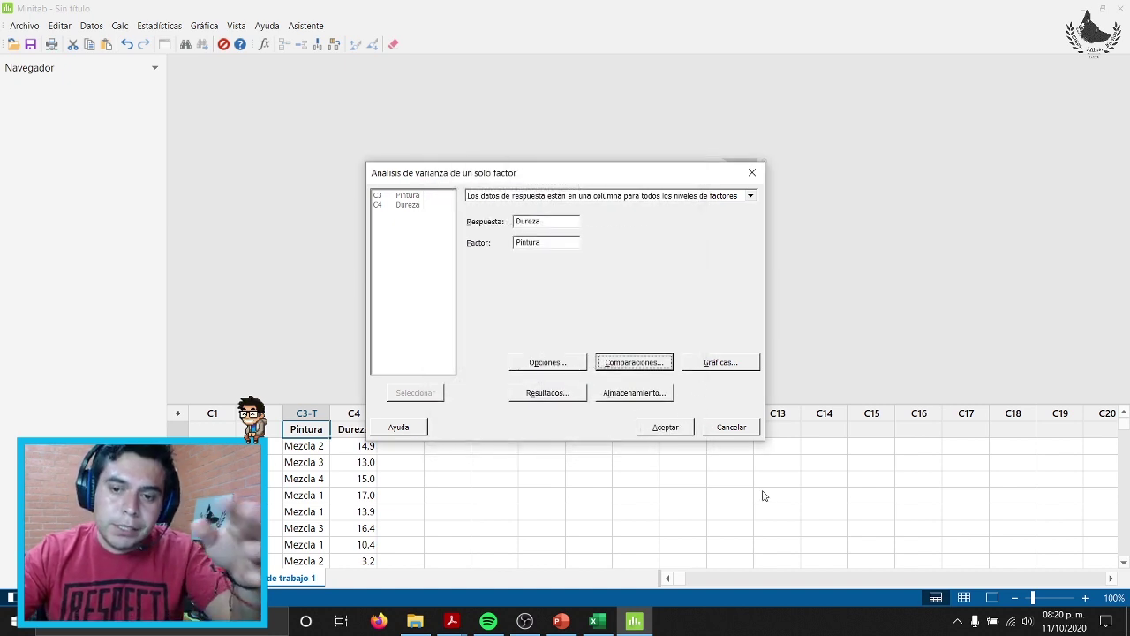
left_click(628, 364)
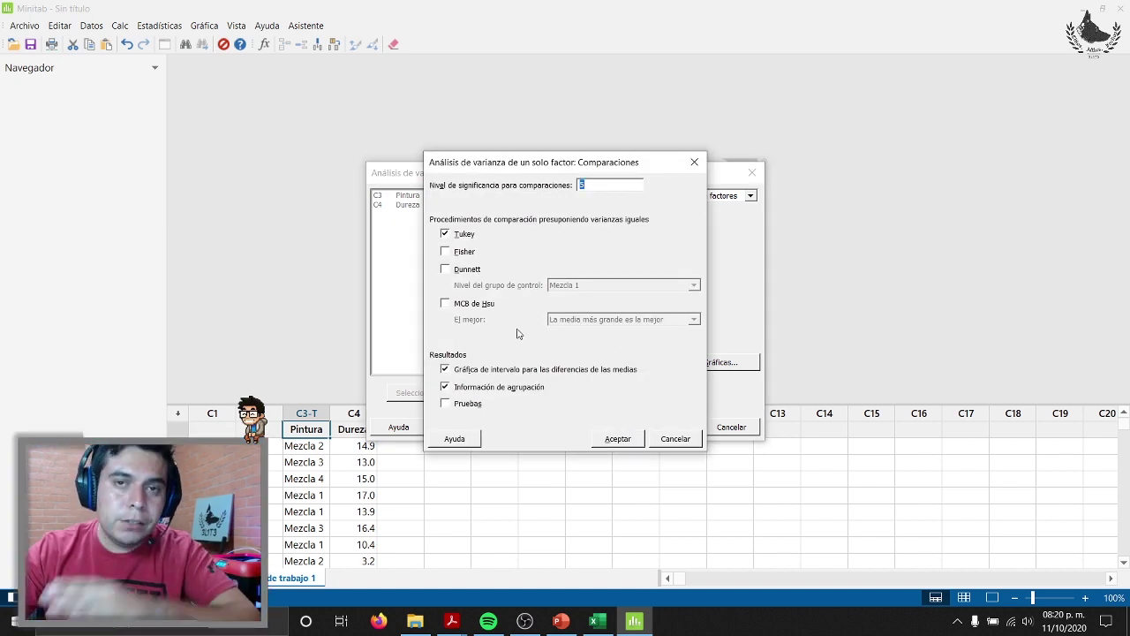
left_click(619, 439)
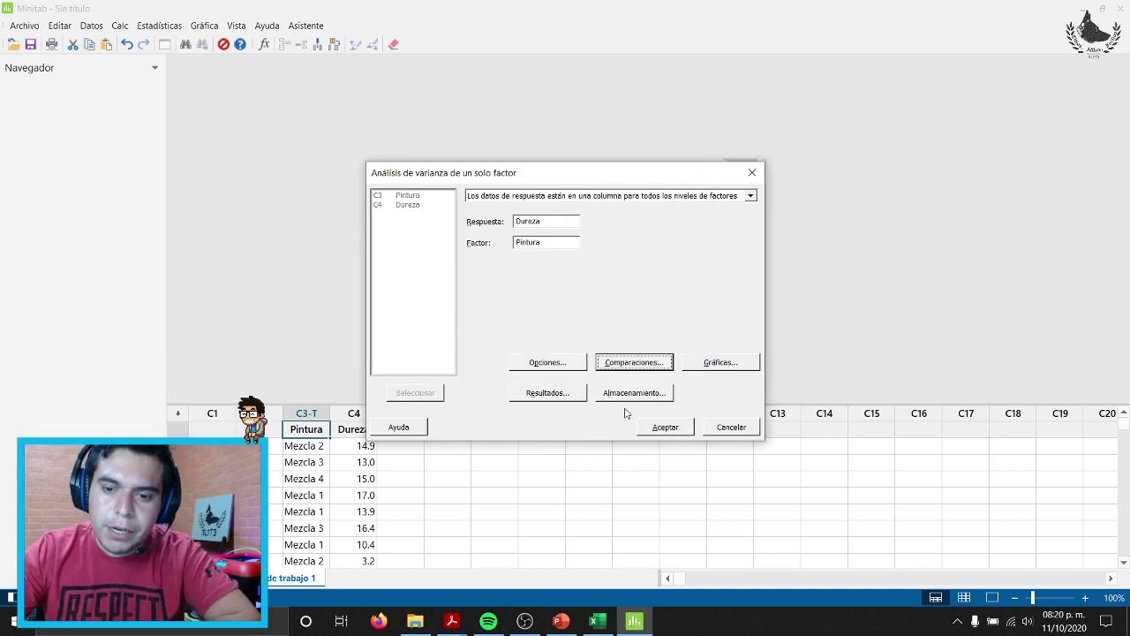
left_click(646, 431)
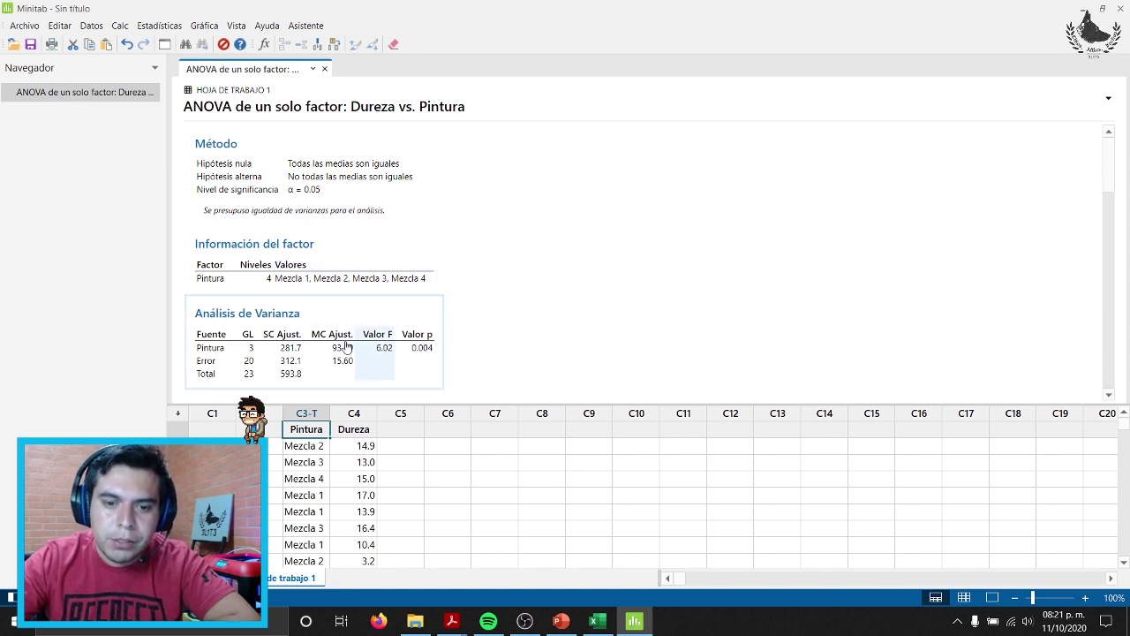
Step: Examine the Análisis de Varianza table in the output and select its Valor F column
scroll(344, 349, "down", 3)
scroll(347, 358, "up", 2)
scroll(346, 360, "down", 2)
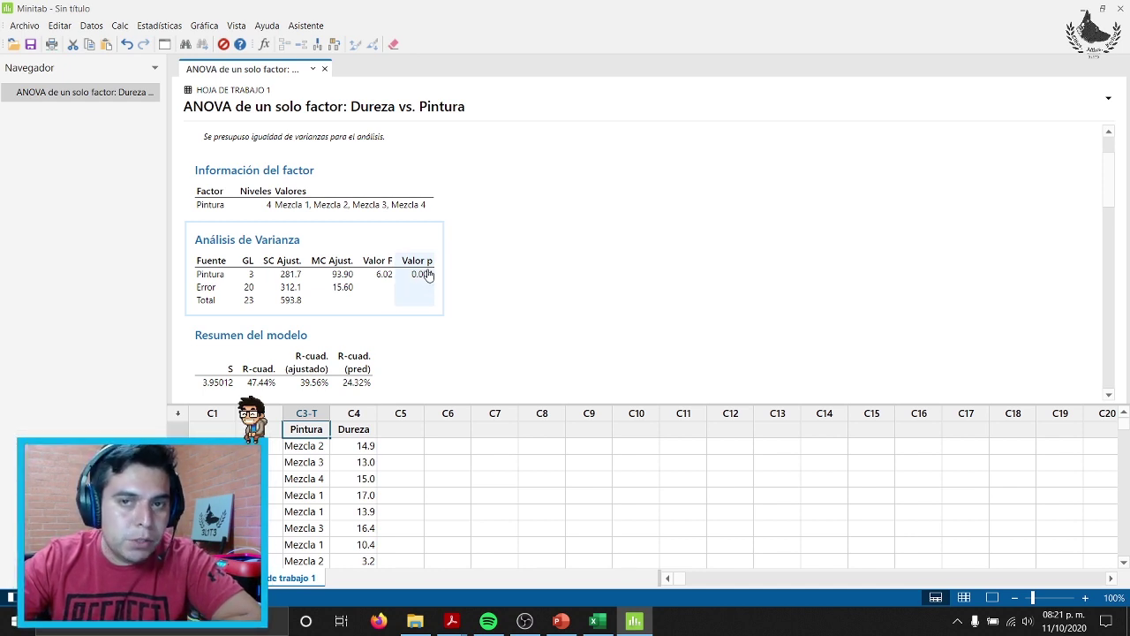
left_click(385, 284)
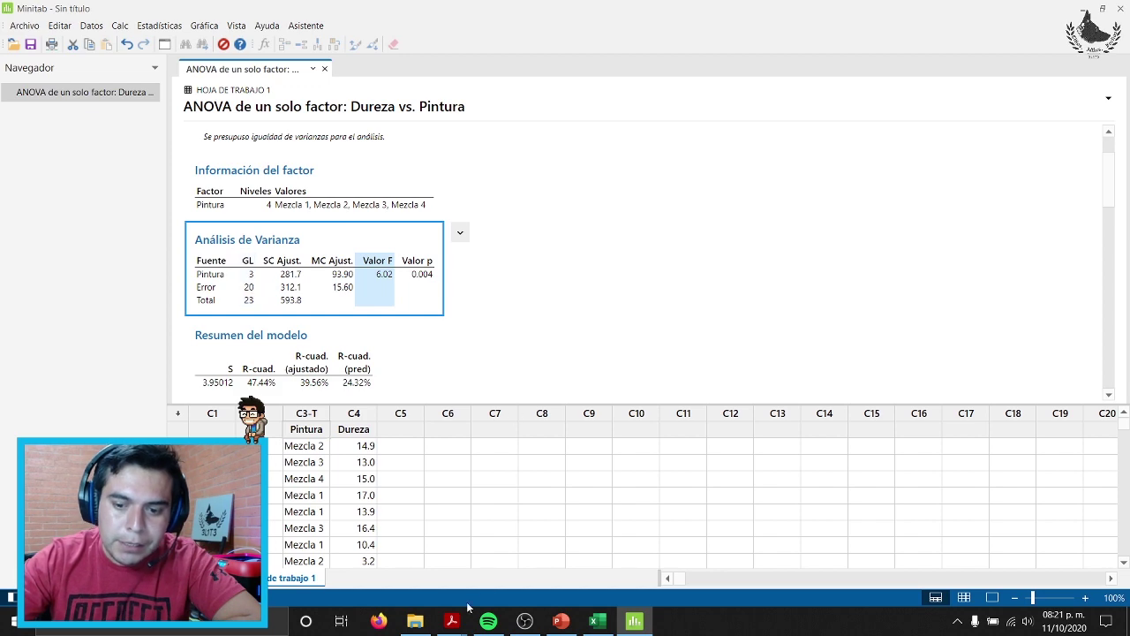
Step: Switch to Fisher.pdf in Acrobat Reader and look up the critical F value for 3 and 20 degrees of freedom
mouse_move(451, 621)
left_click(400, 566)
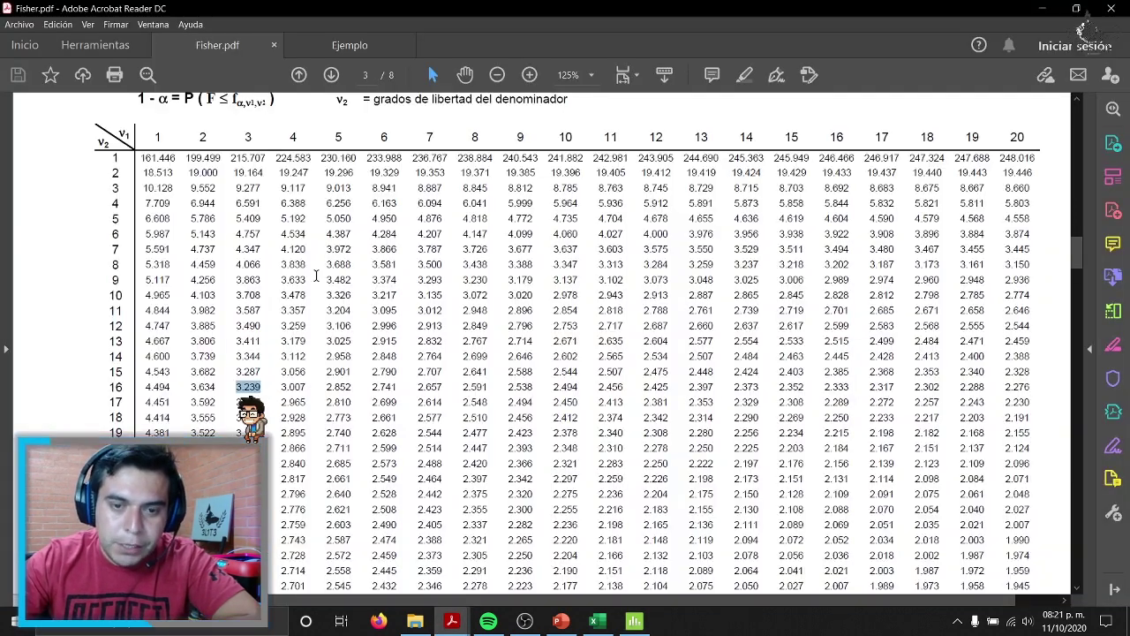
left_click(240, 219)
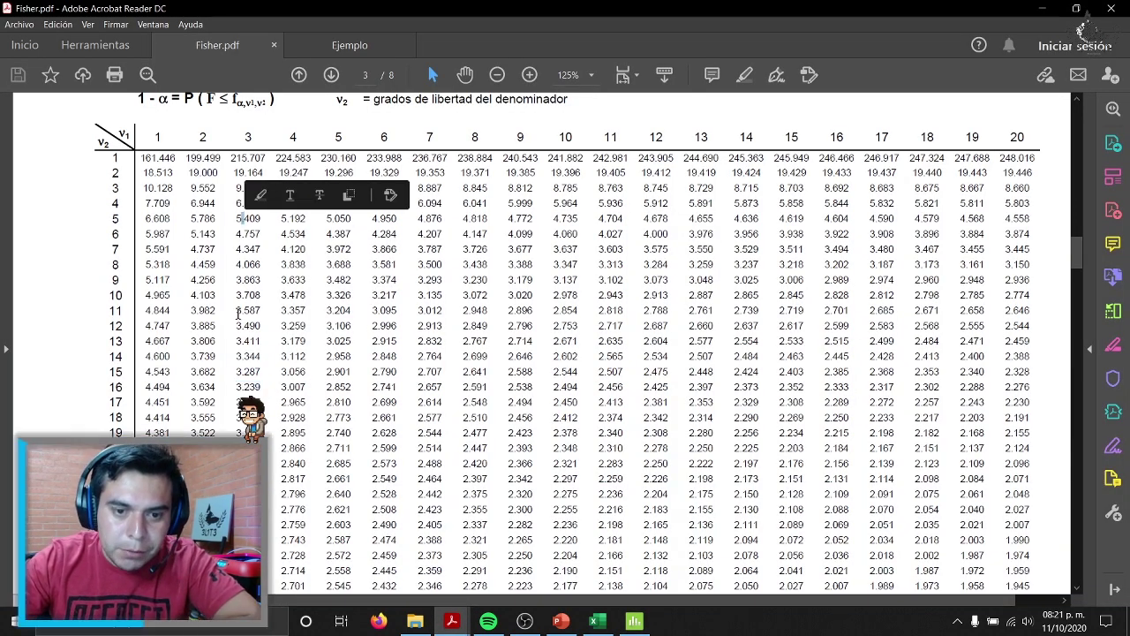
double_click(249, 138)
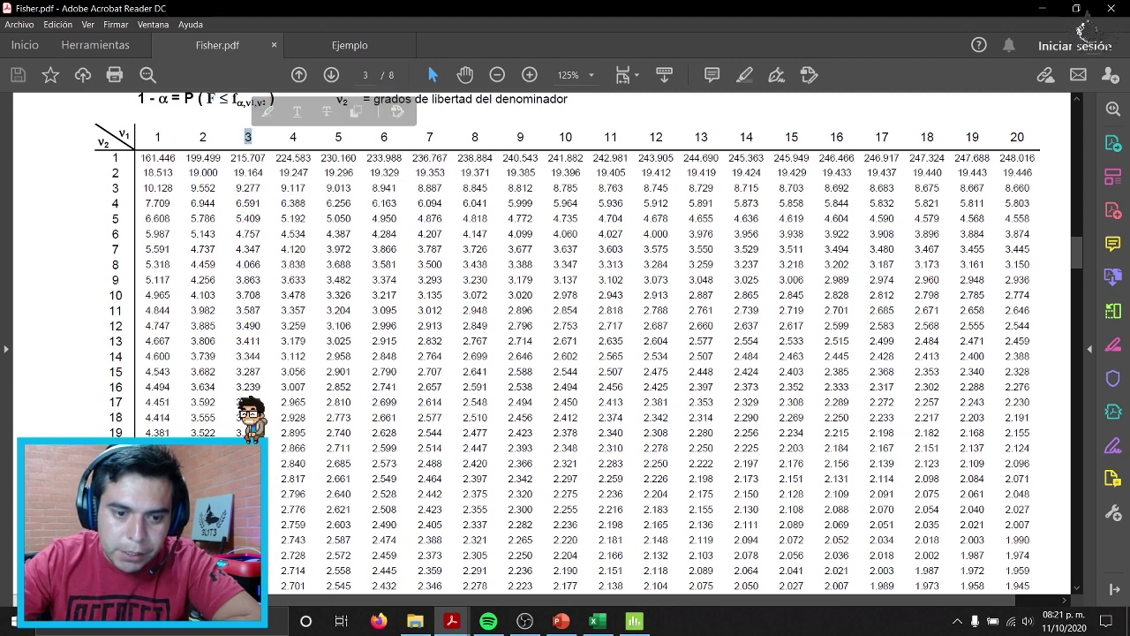
left_click(154, 372)
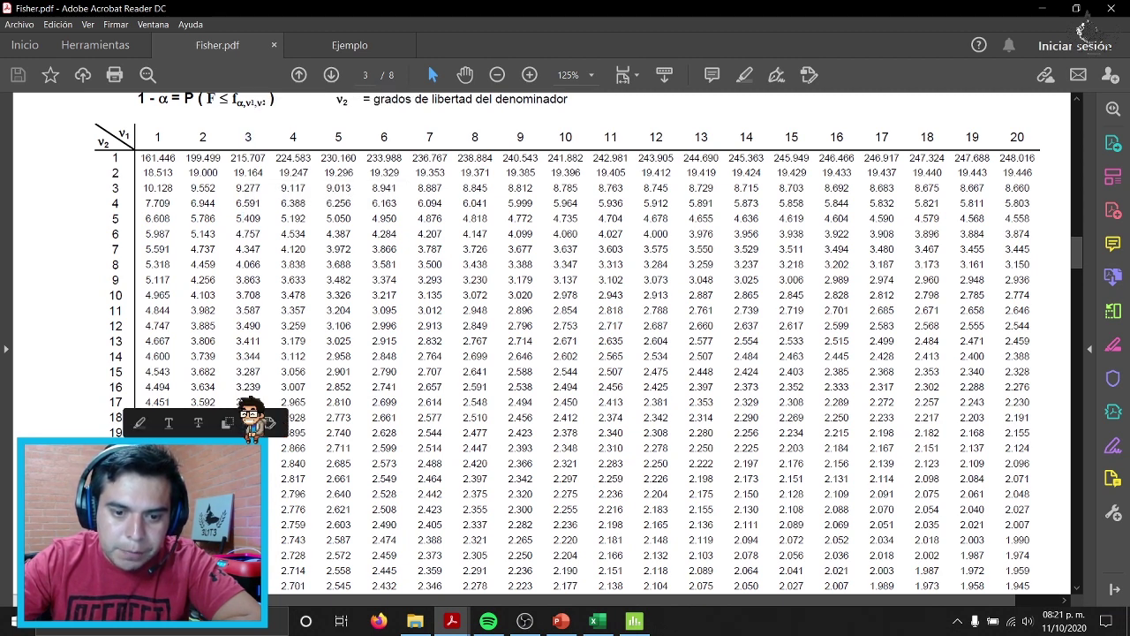
double_click(249, 463)
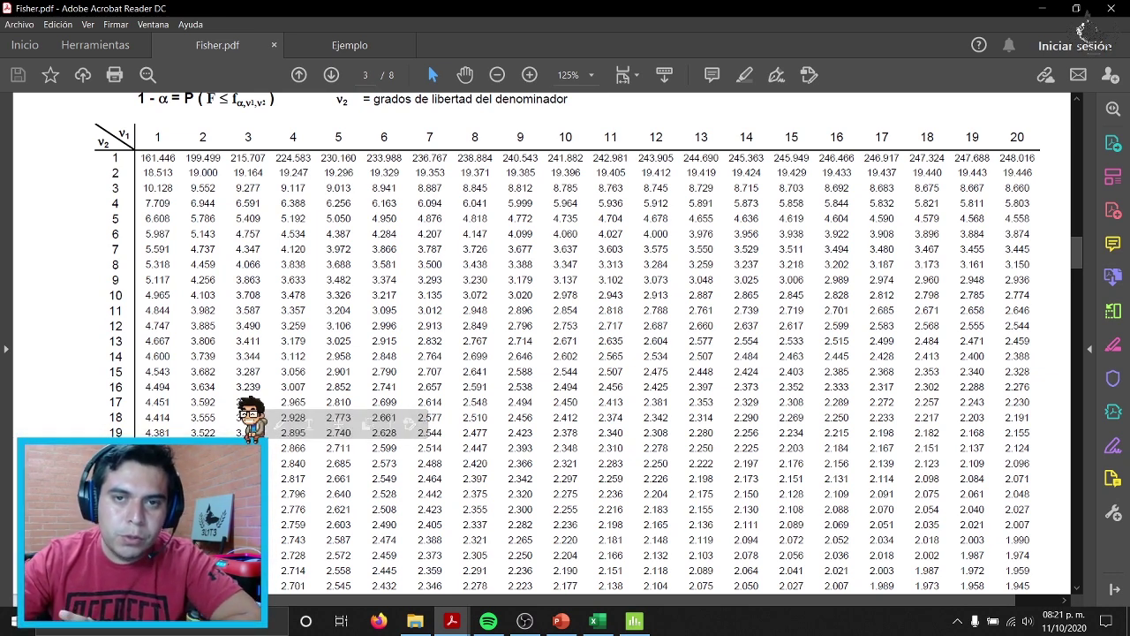
Step: Return to Minitab and examine the model summary, the means table and the Tukey pairwise comparisons with their interval plot
left_click(635, 621)
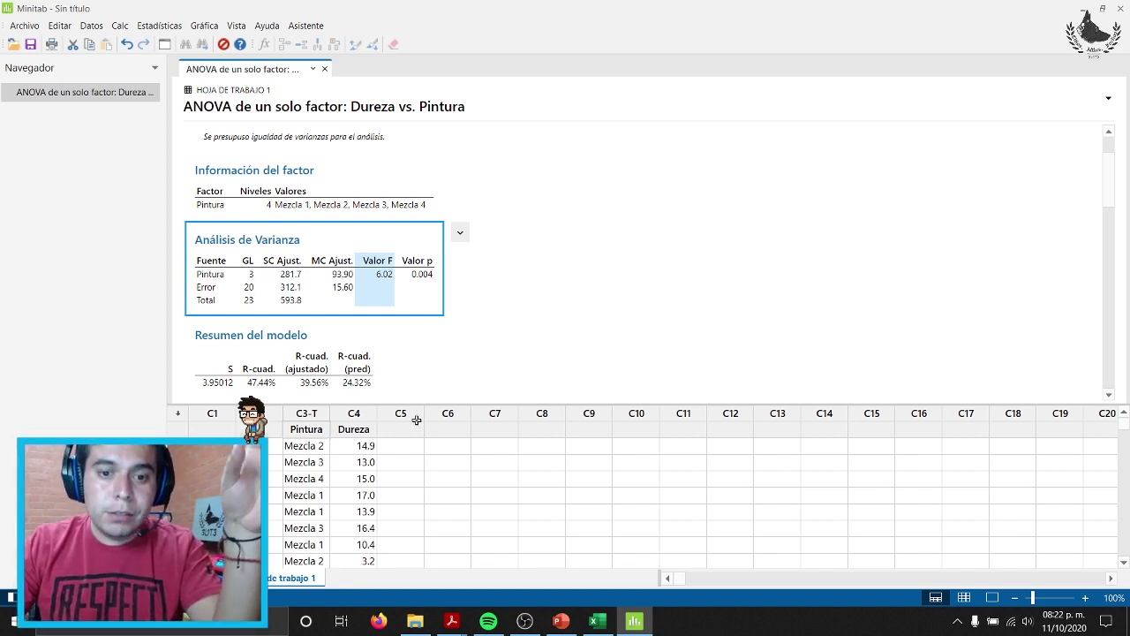
scroll(255, 365, "down", 2)
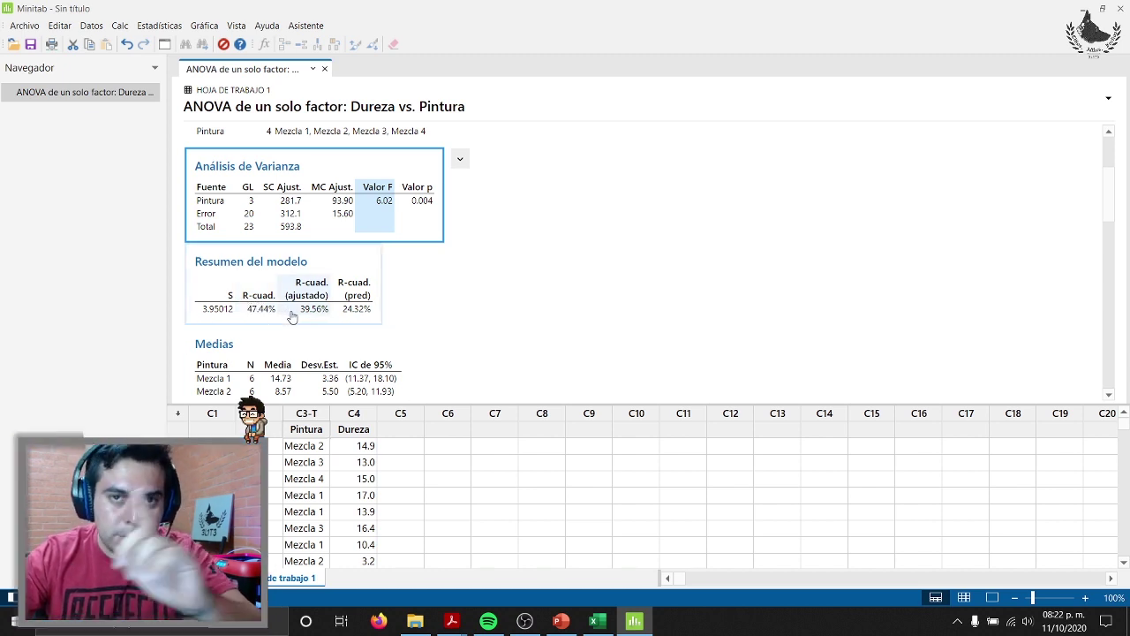
scroll(257, 318, "down", 2)
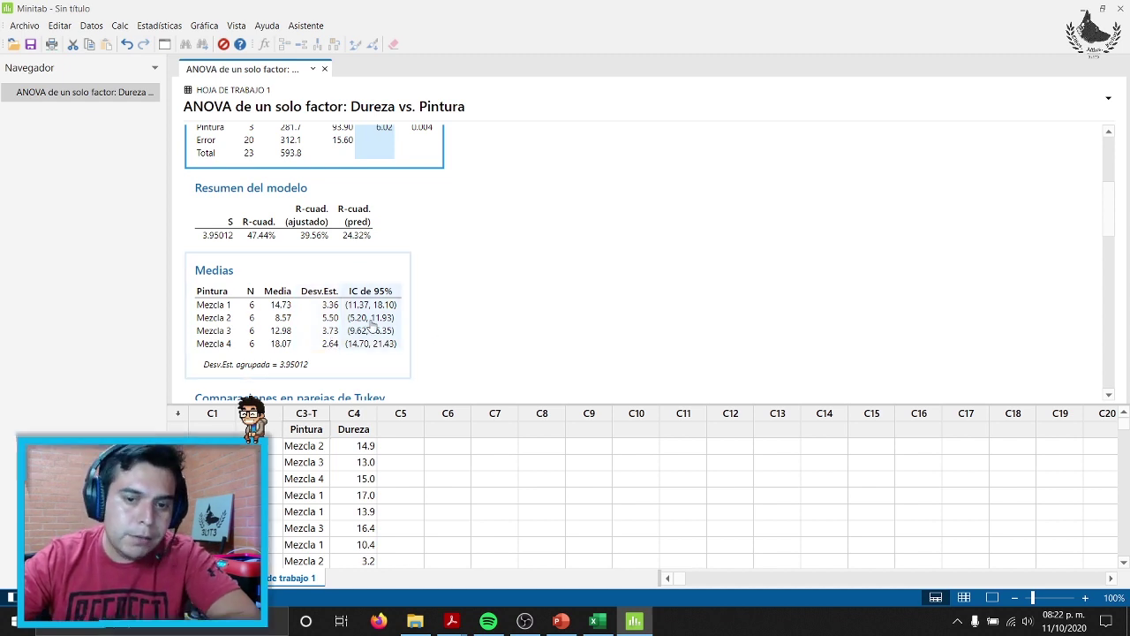
scroll(353, 327, "down", 5)
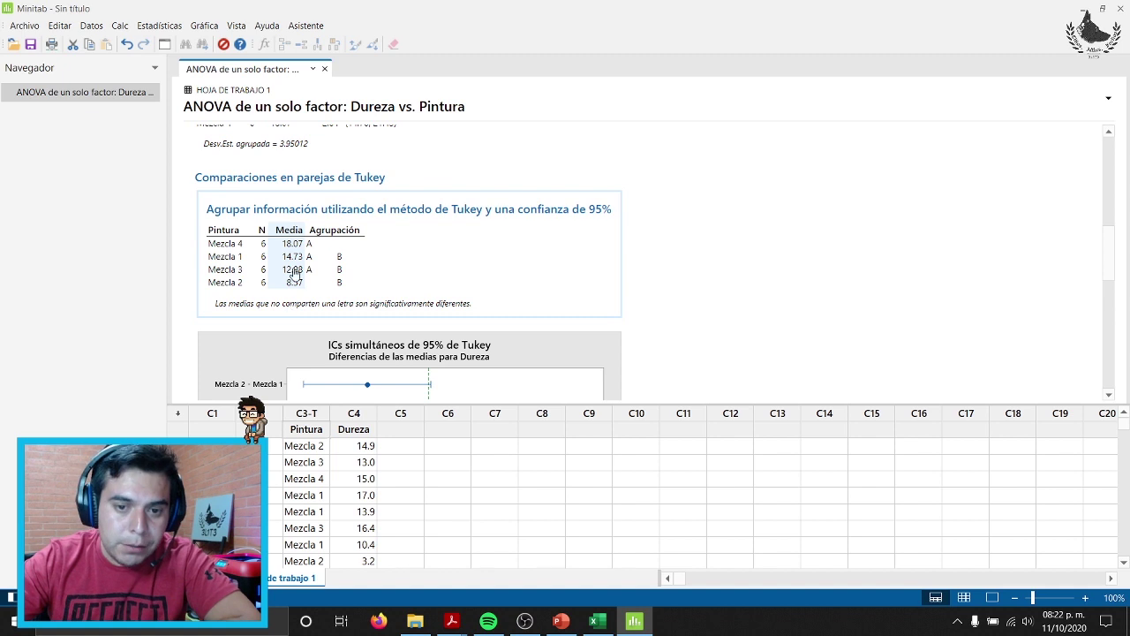
scroll(303, 308, "down", 3)
scroll(316, 314, "down", 2)
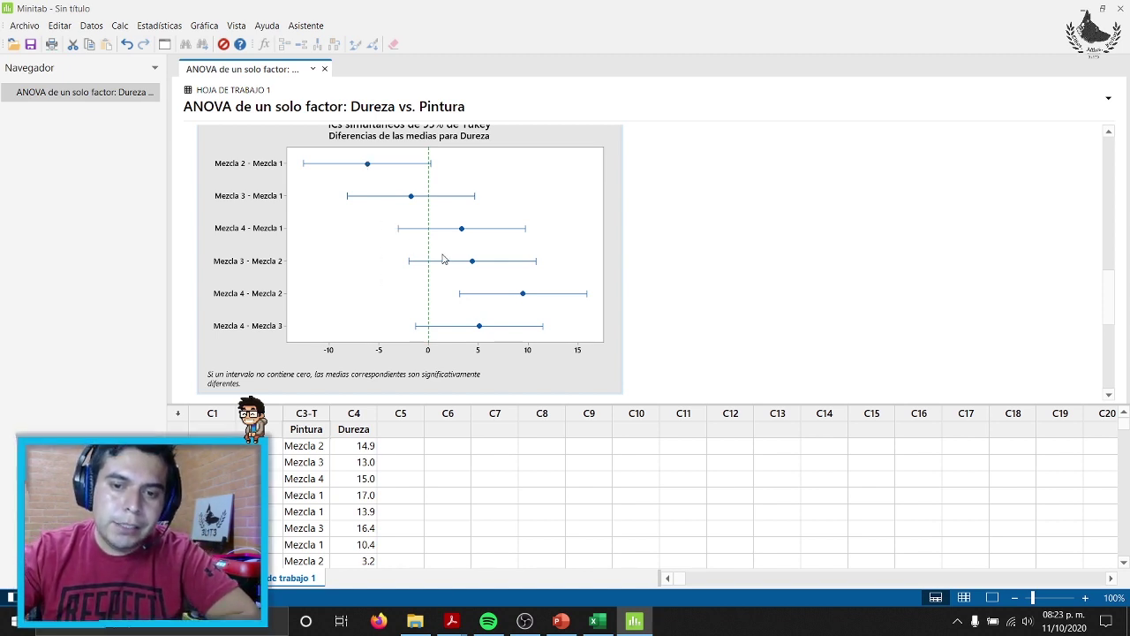
Step: Inspect the interval plot of Dureza vs. Pintura, reading the mean points of Mezcla 2, Mezcla 3 and Mezcla 4
scroll(437, 254, "down", 5)
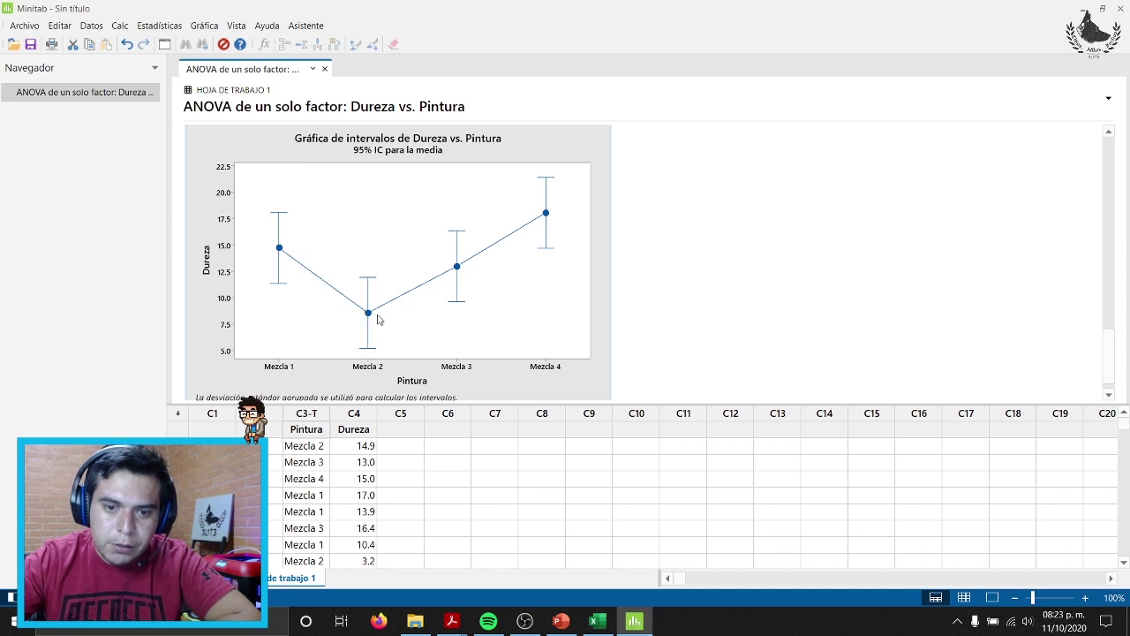
mouse_move(369, 313)
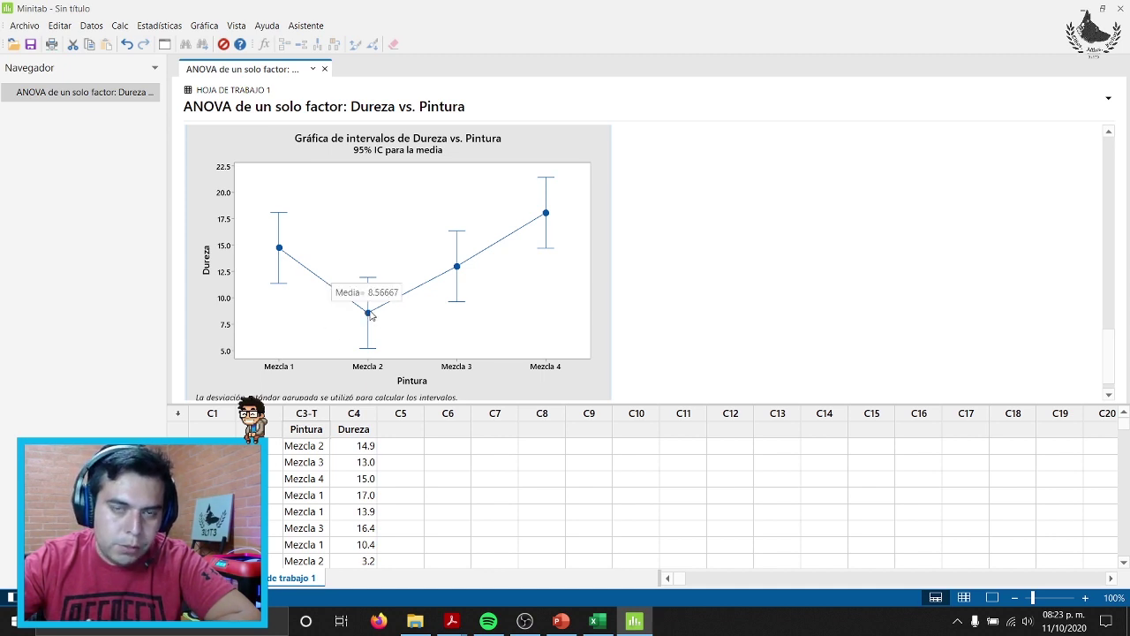
mouse_move(456, 269)
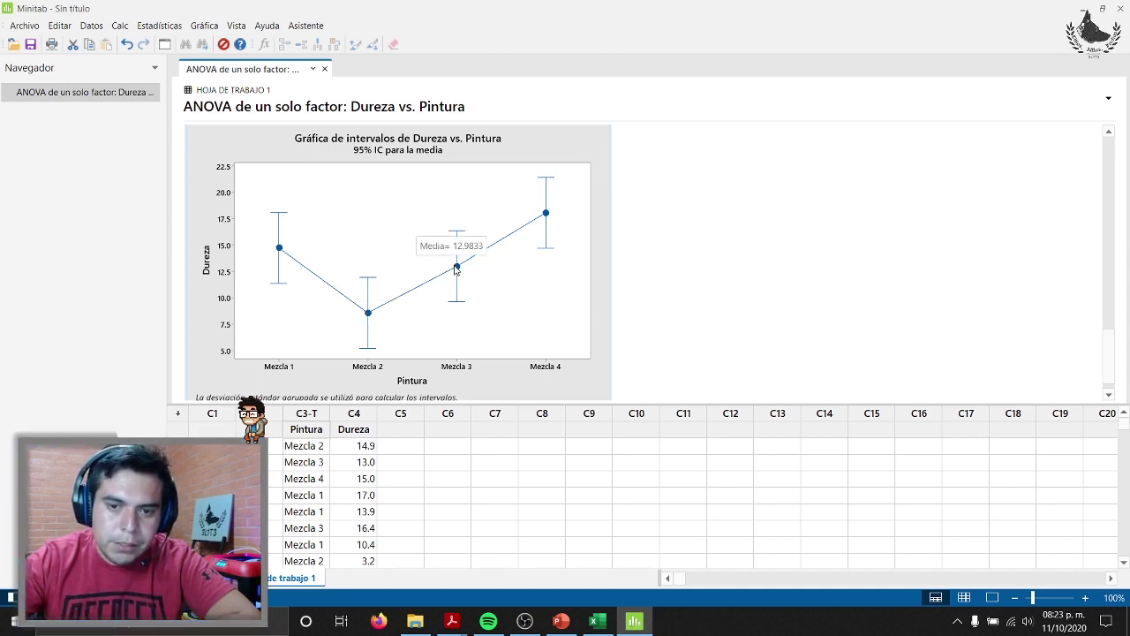
mouse_move(546, 221)
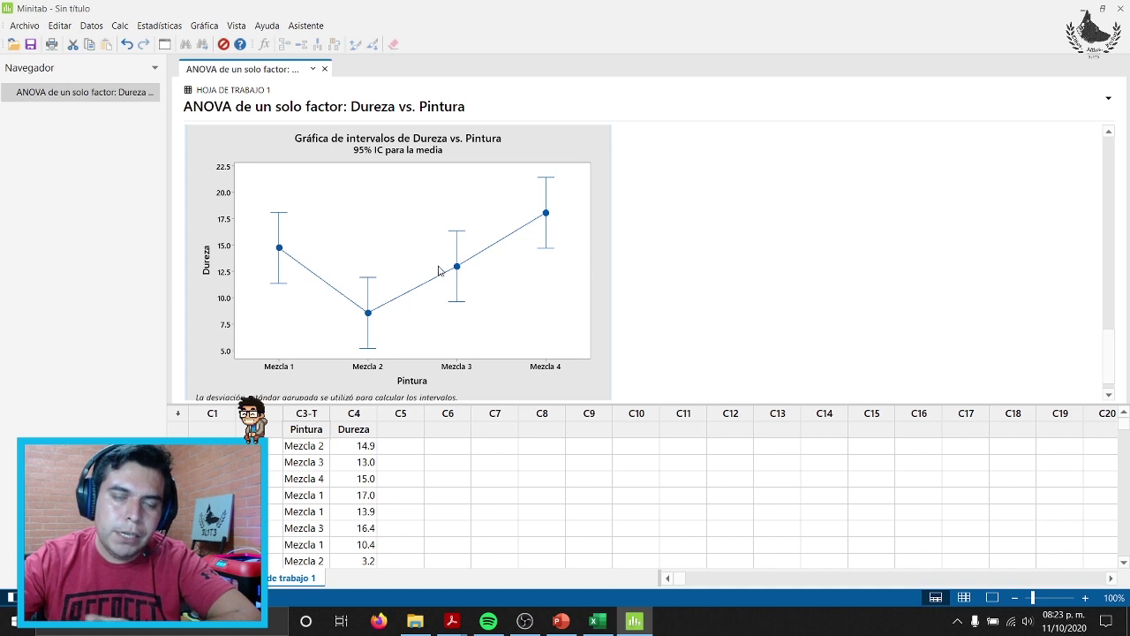
scroll(435, 280, "down", 1)
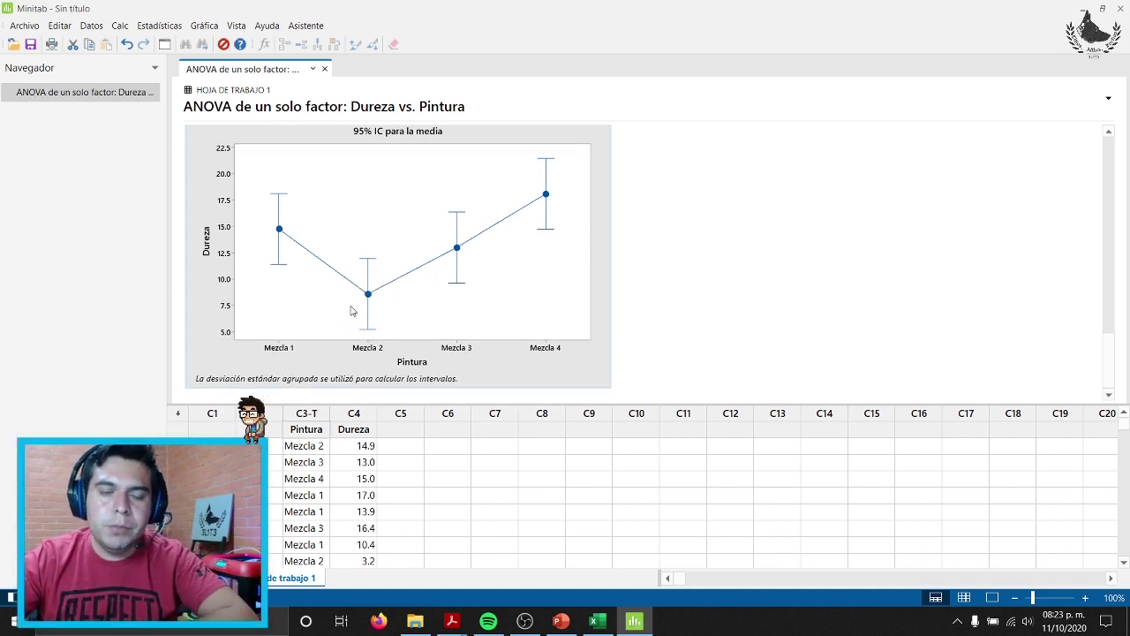
Step: Open the Assistant's one-way ANOVA hypothesis test and set the data arrangement to Y data in one column and X values in another
left_click(305, 25)
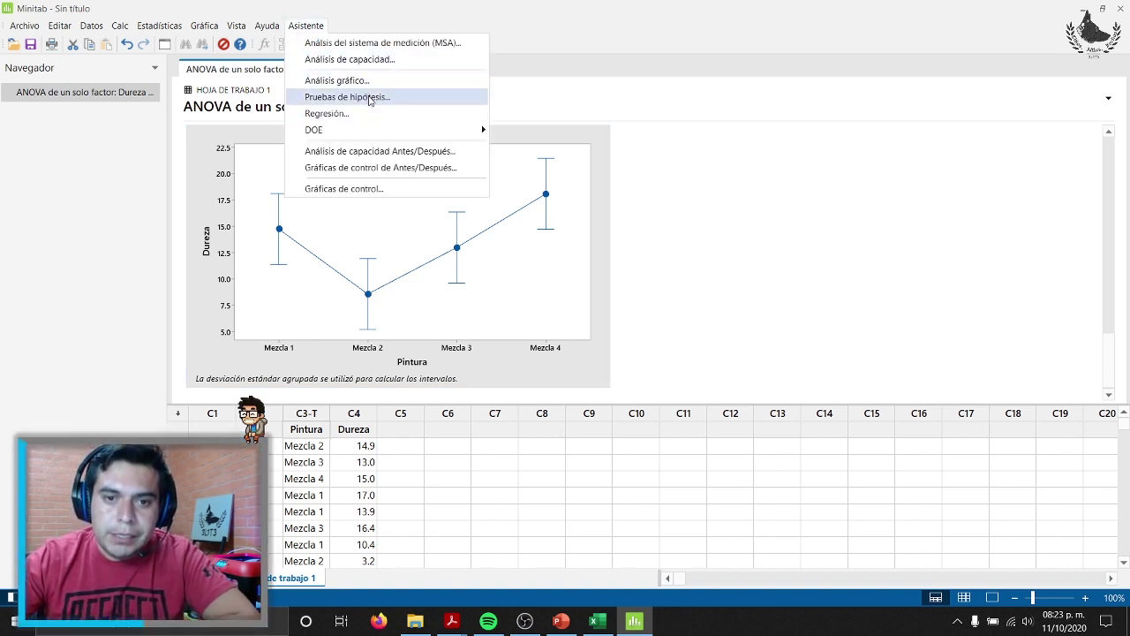
left_click(365, 98)
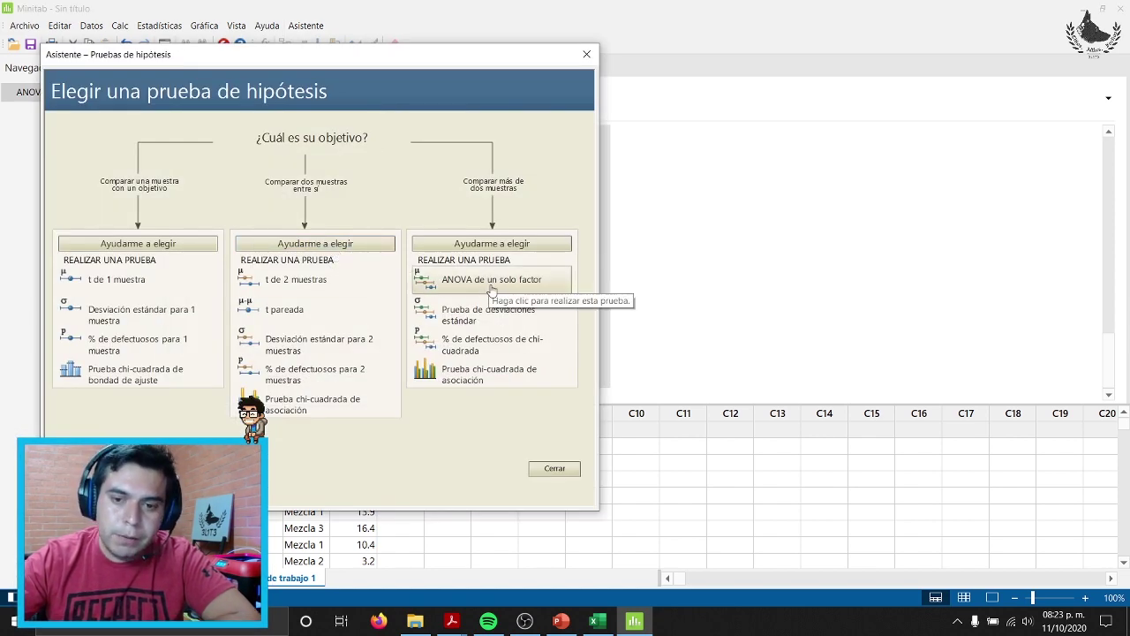
left_click(492, 281)
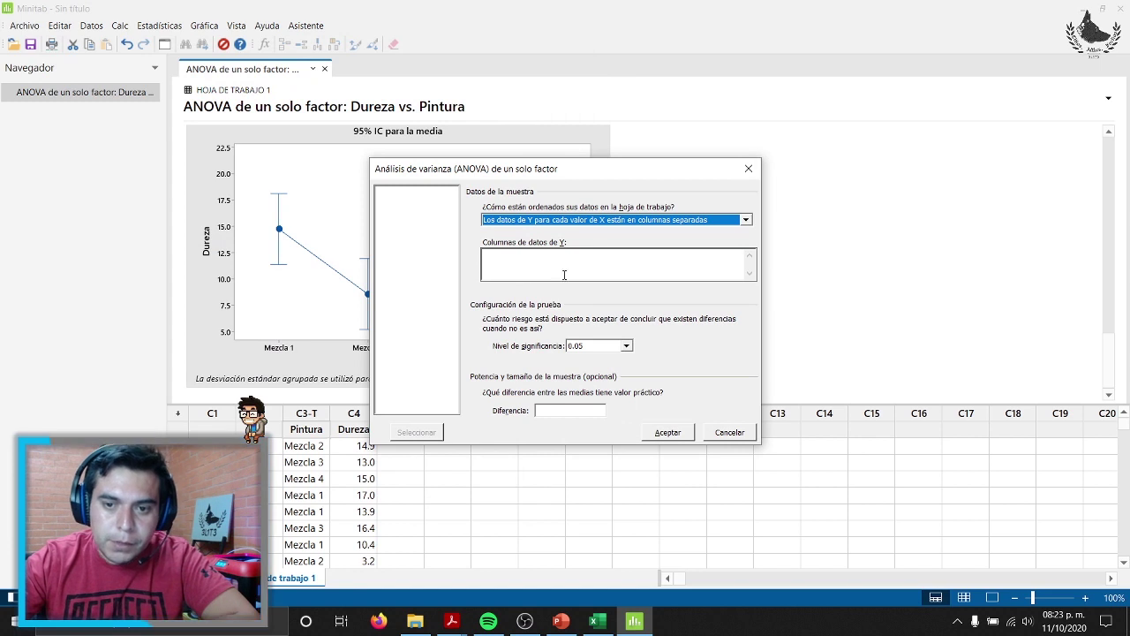
left_click(583, 268)
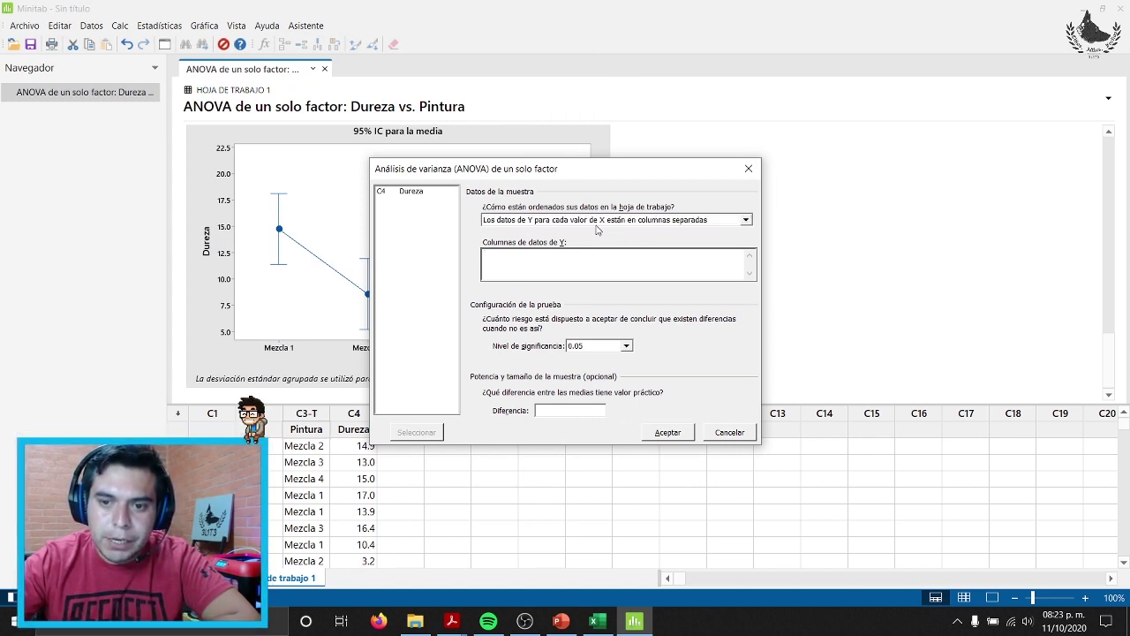
left_click(745, 220)
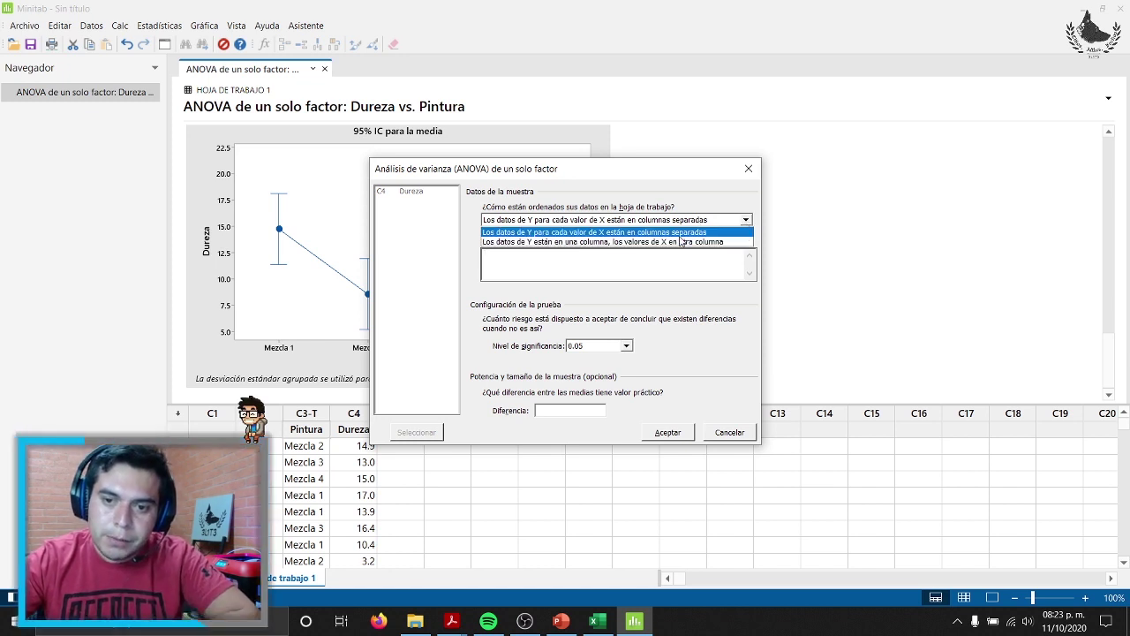
left_click(580, 242)
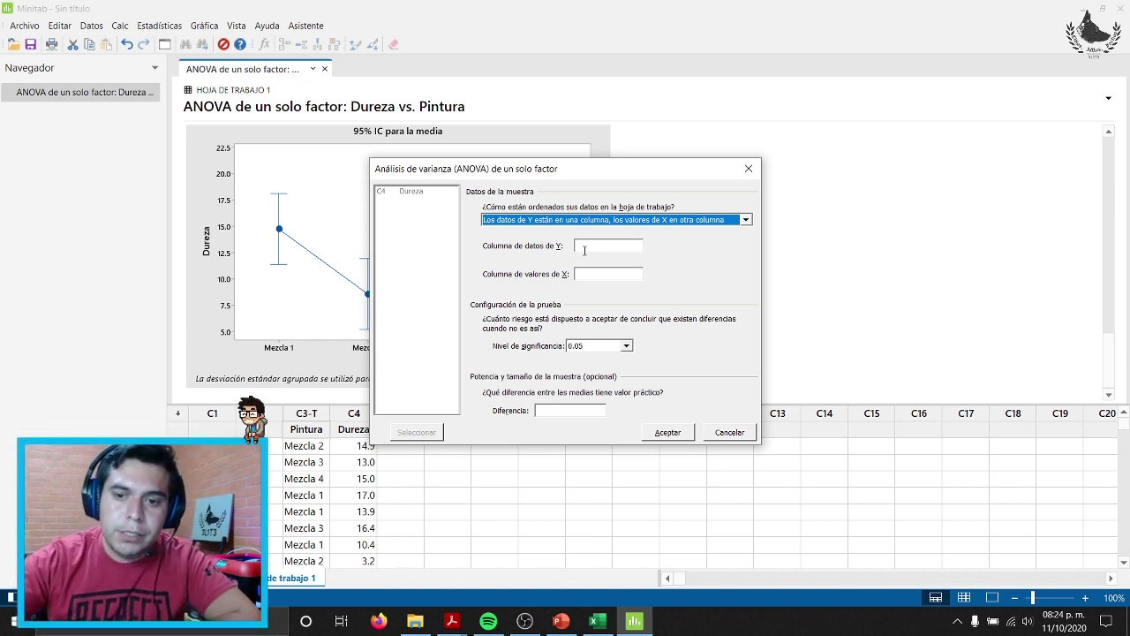
Step: Assign Dureza as the Y data column and Pintura as the X values column, and run the Assistant's ANOVA
left_click(584, 250)
double_click(395, 194)
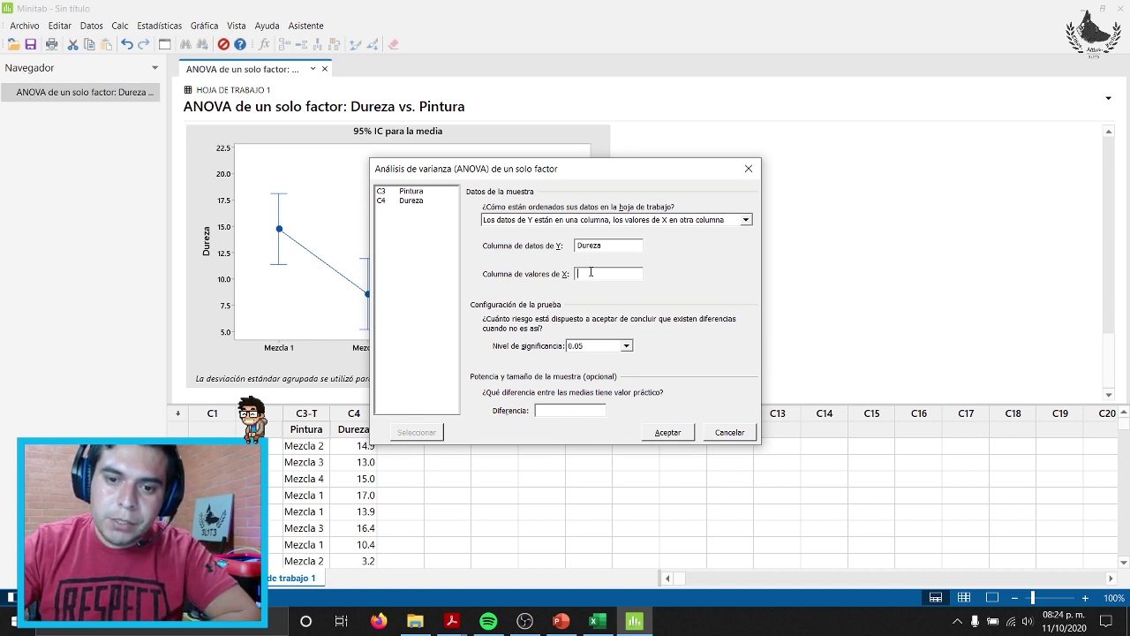
double_click(411, 193)
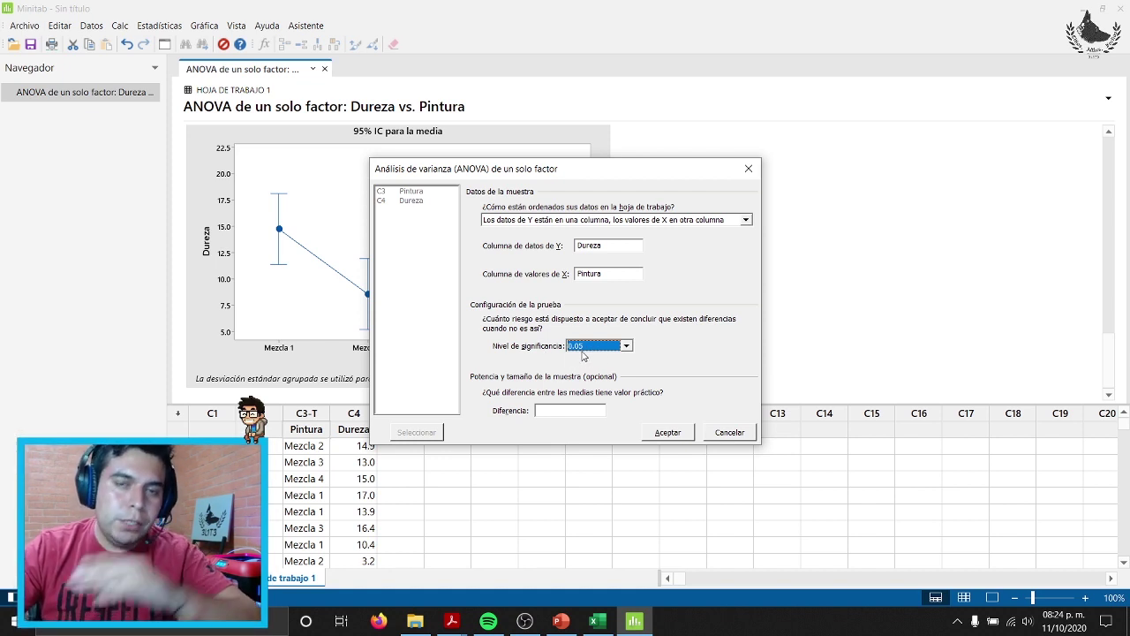
left_click(569, 410)
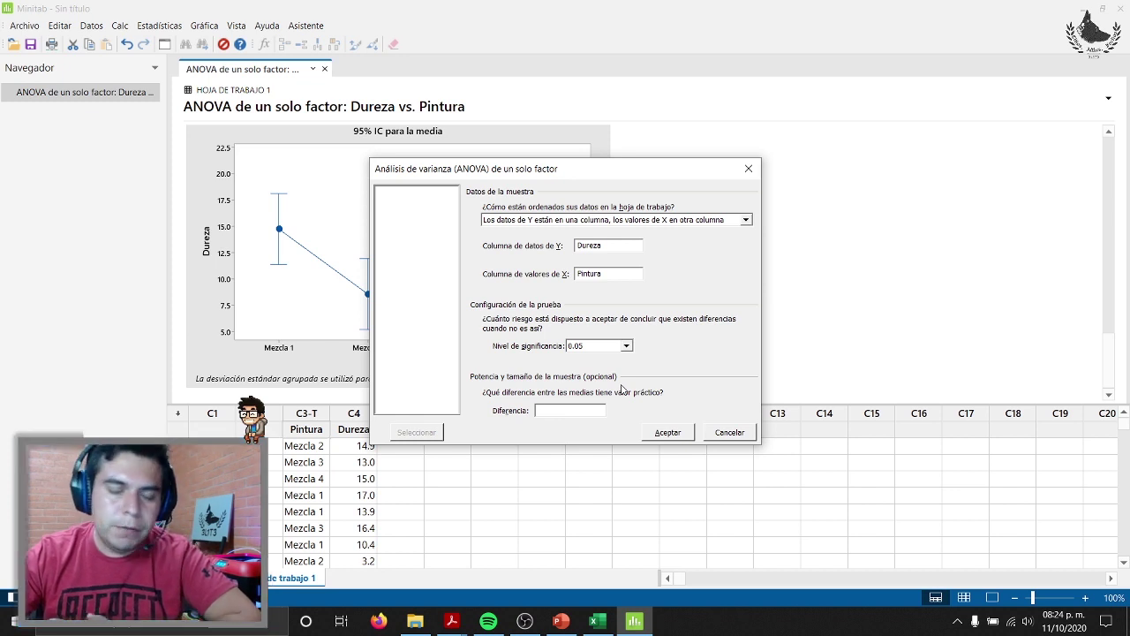
left_click(666, 432)
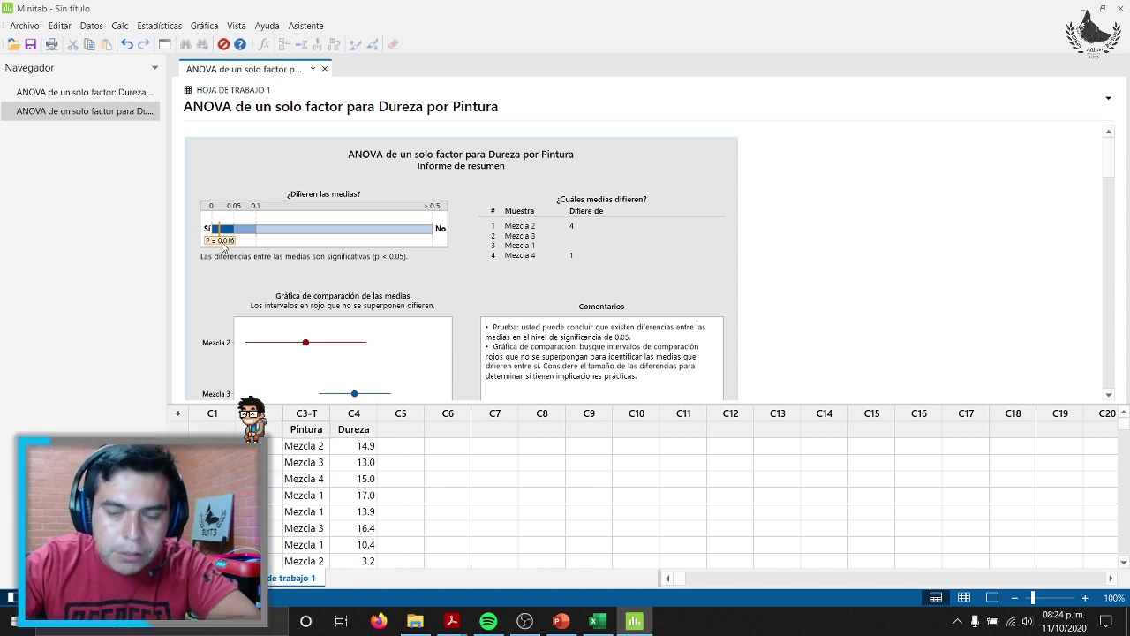
Step: Compare the means comparison chart in the Assistant's summary report with the Tukey interval plot in the earlier ANOVA output
scroll(352, 244, "down", 3)
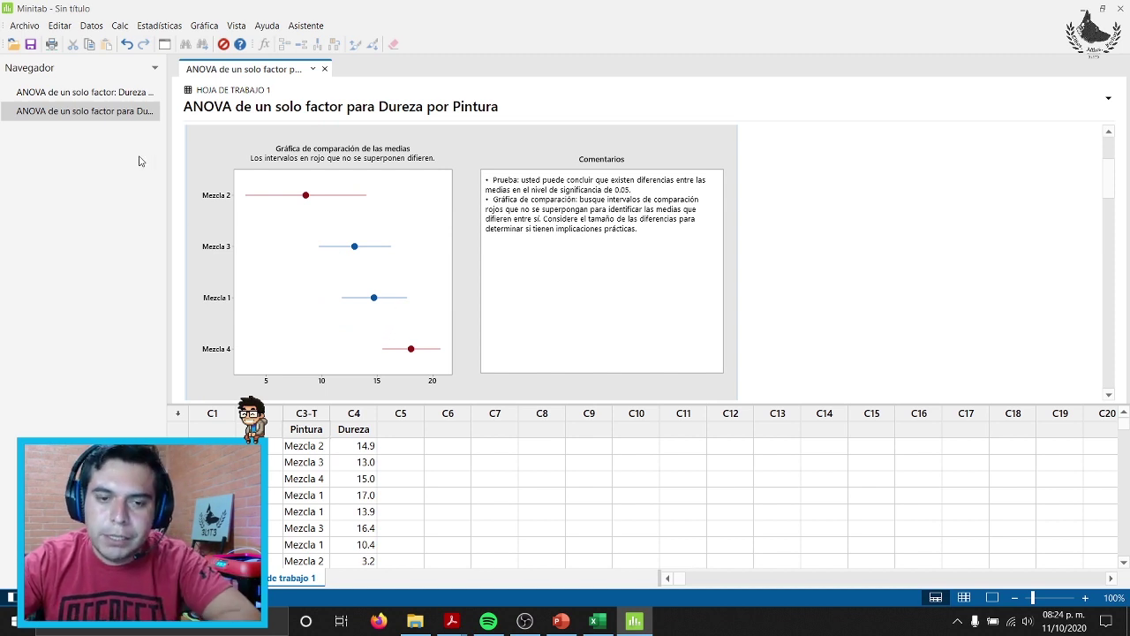
left_click(88, 93)
scroll(332, 235, "down", 10)
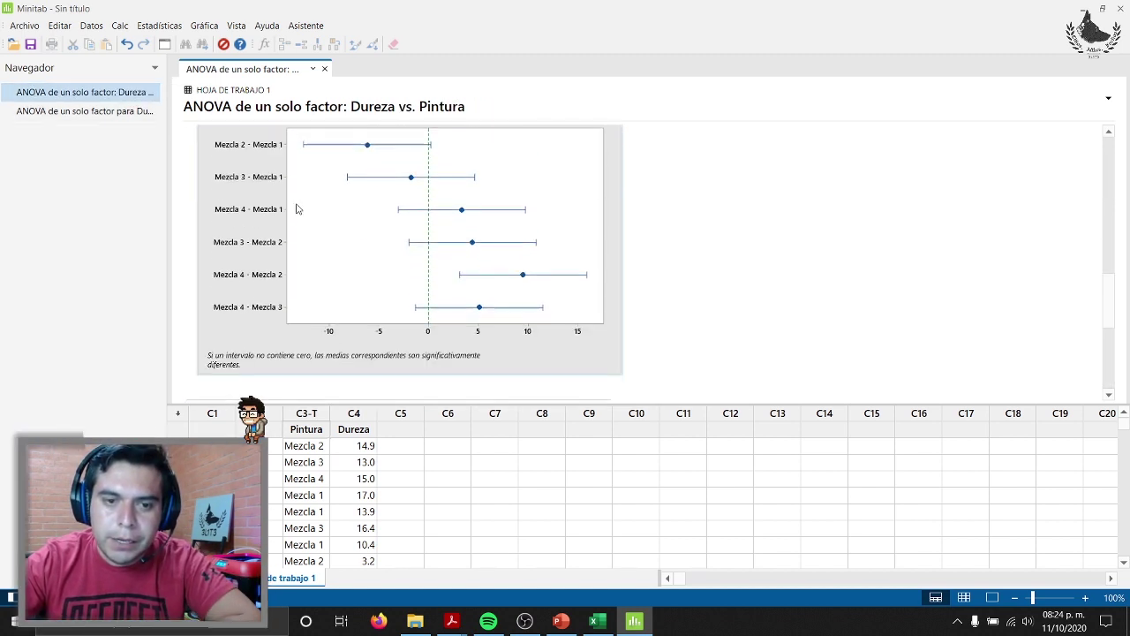
left_click(102, 112)
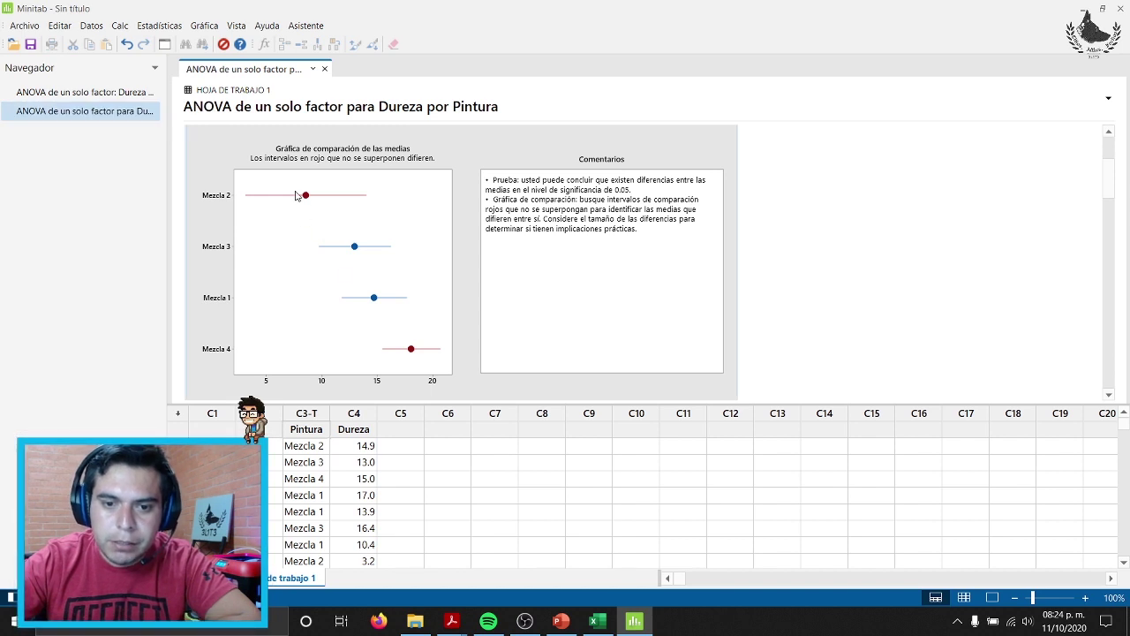
scroll(357, 300, "down", 2)
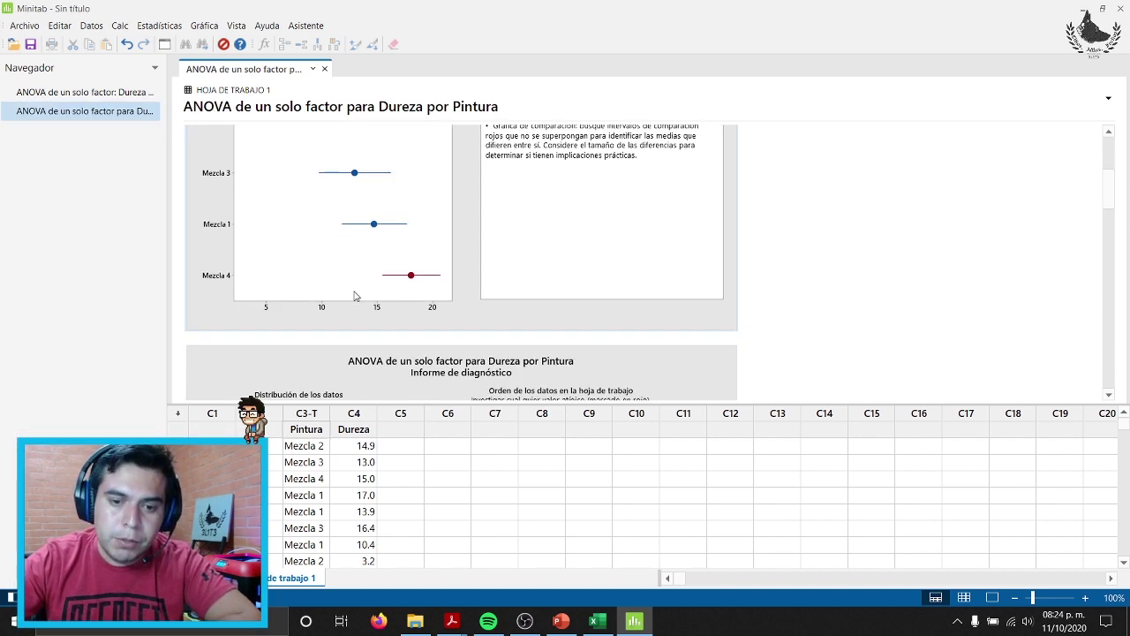
Step: Examine the diagnostic report's data distribution and worksheet-order plots for Mezcla 1 through Mezcla 4
scroll(354, 292, "down", 10)
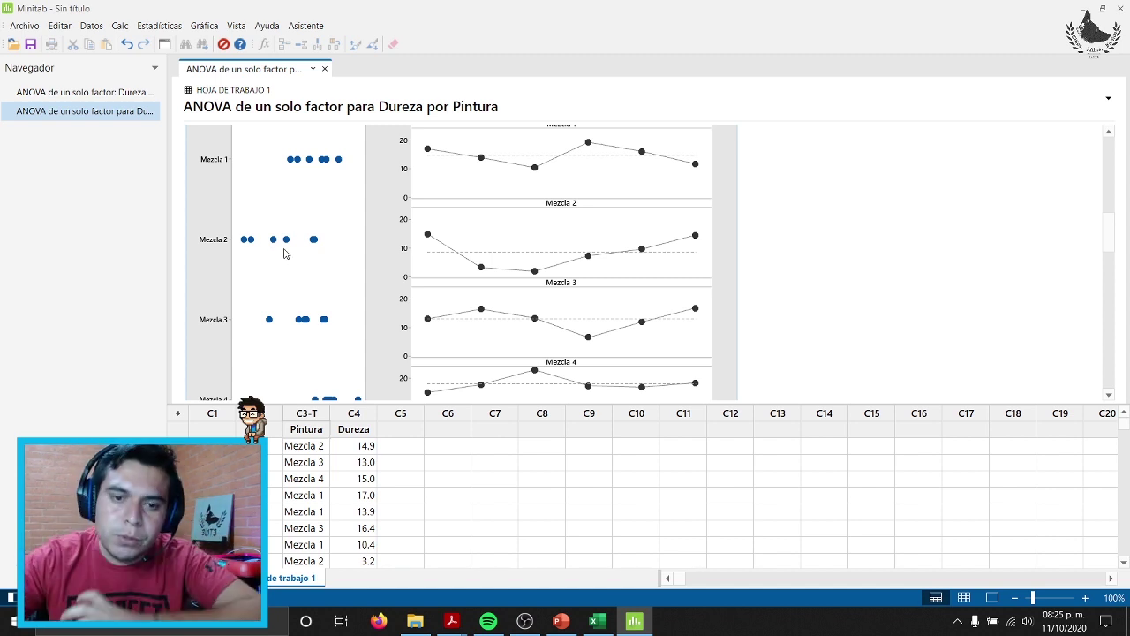
scroll(328, 246, "down", 4)
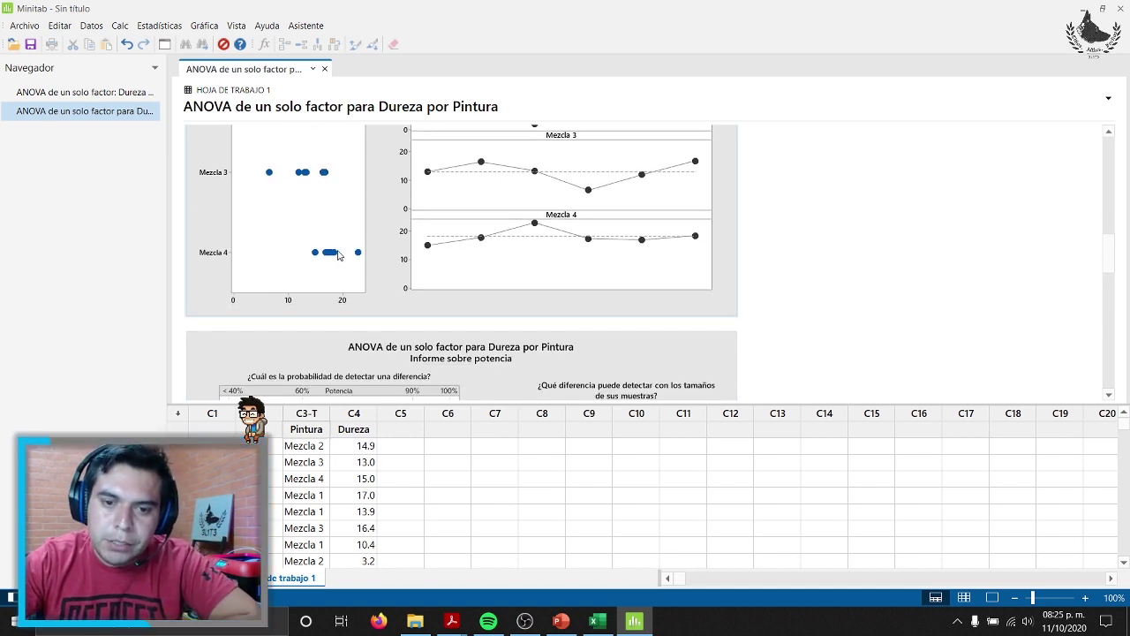
scroll(331, 283, "up", 2)
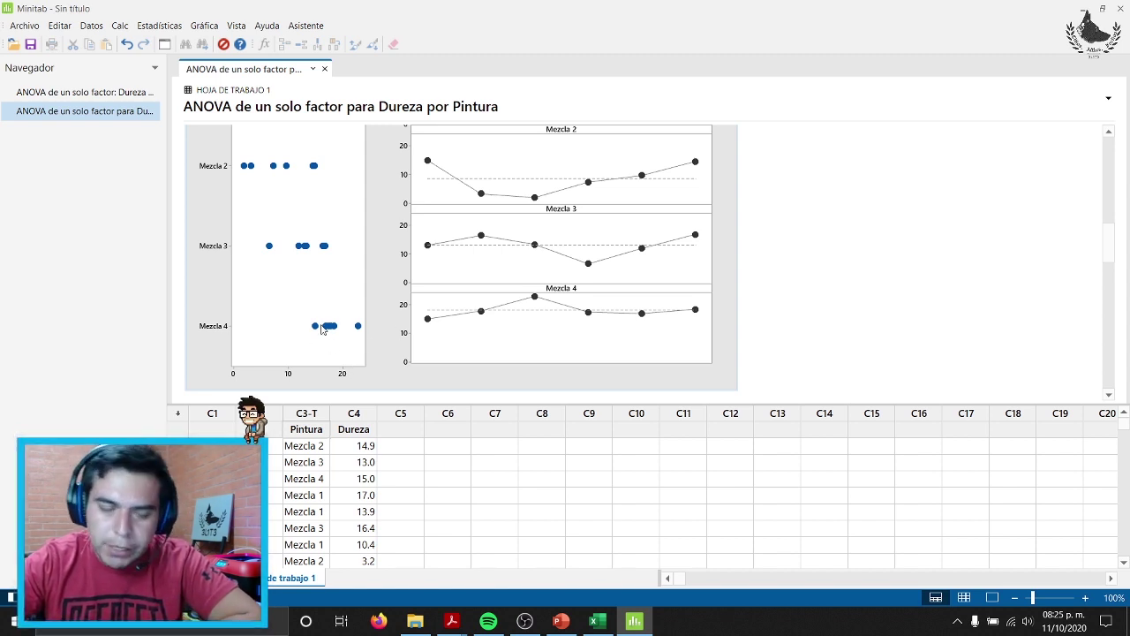
scroll(301, 322, "up", 1)
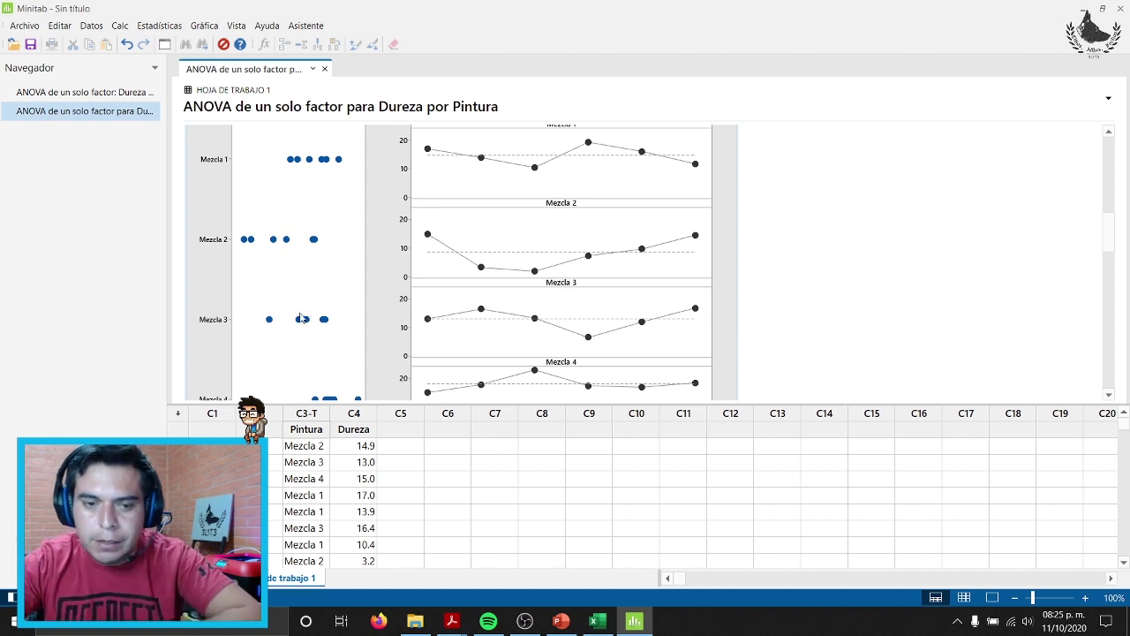
scroll(314, 295, "down", 2)
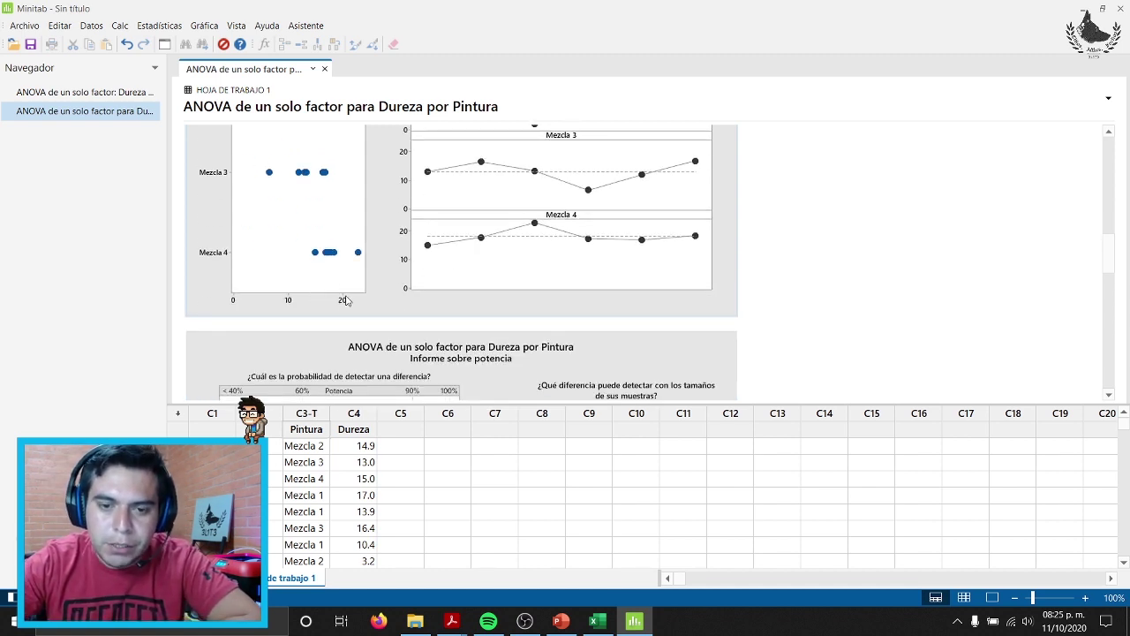
scroll(347, 298, "up", 4)
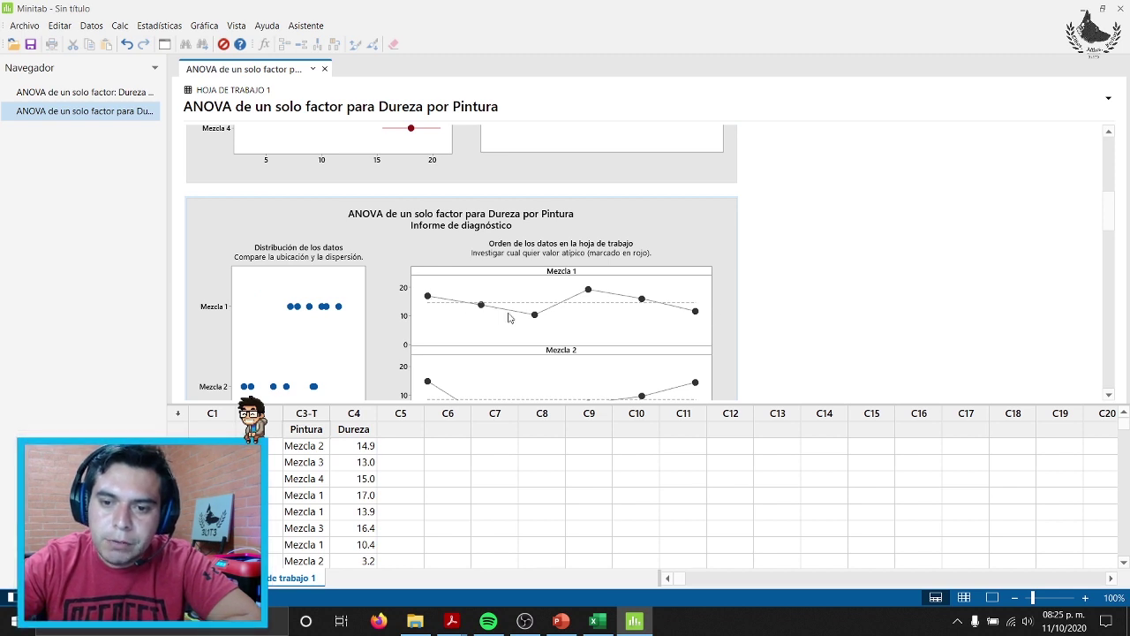
scroll(589, 300, "down", 2)
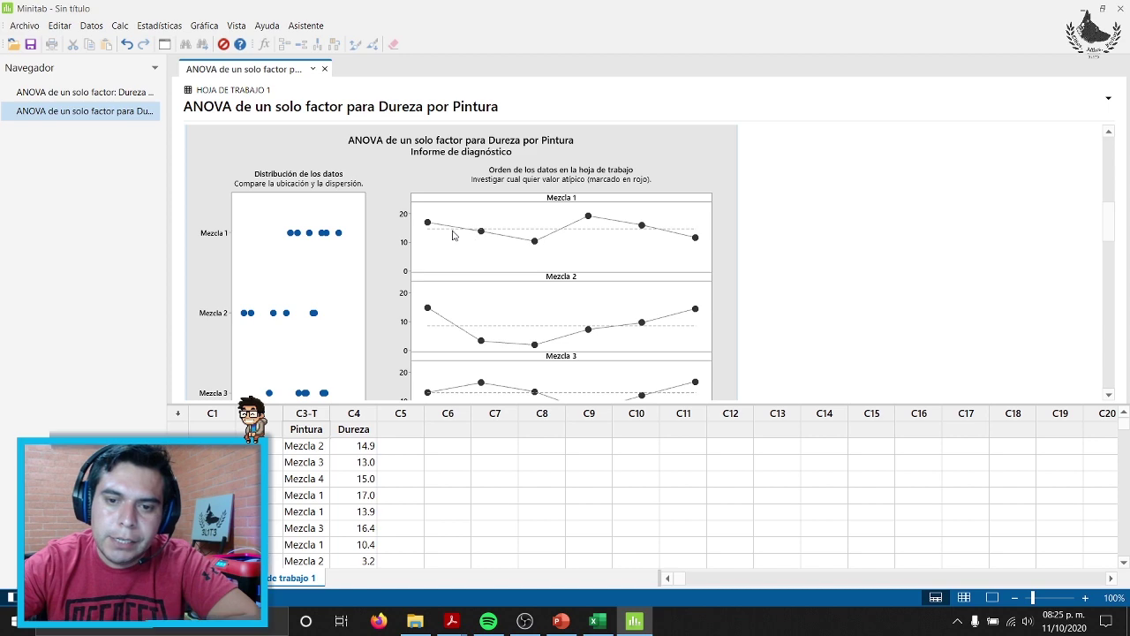
scroll(521, 308, "down", 3)
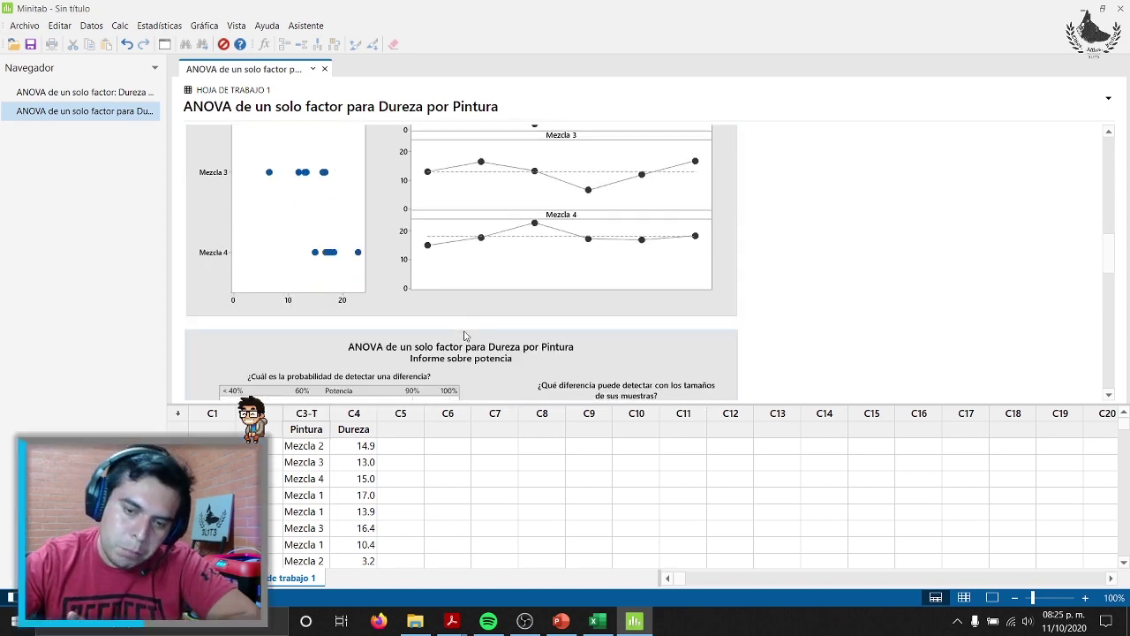
Step: Read the power report (Informe sobre potencia) and the report card (Tarjeta de informe) of the Assistant's ANOVA
scroll(371, 278, "down", 3)
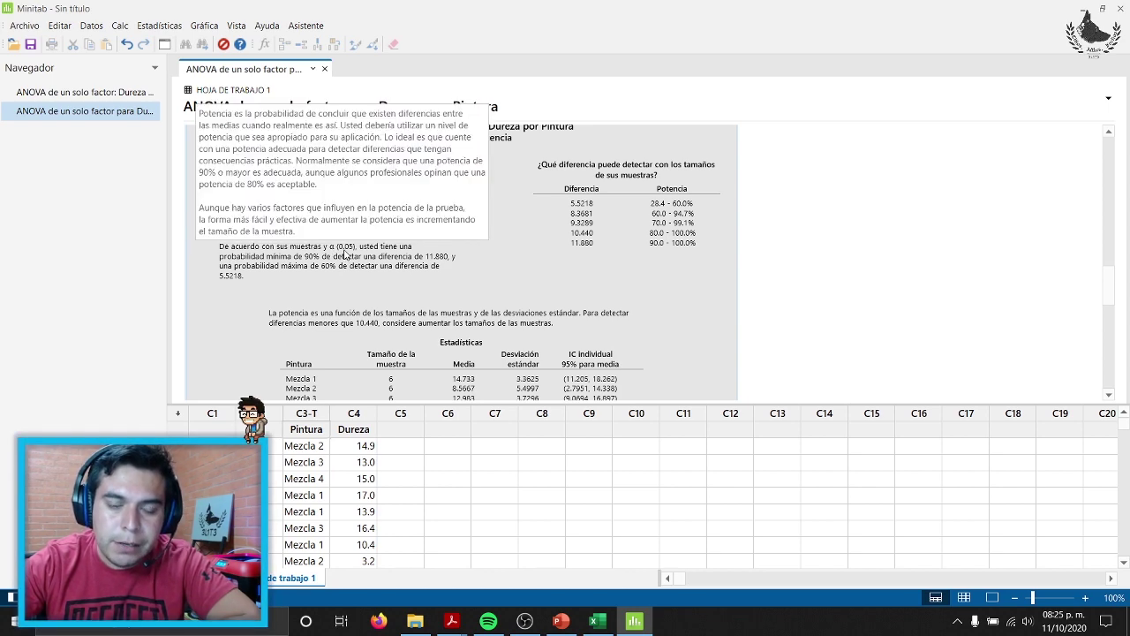
mouse_move(359, 253)
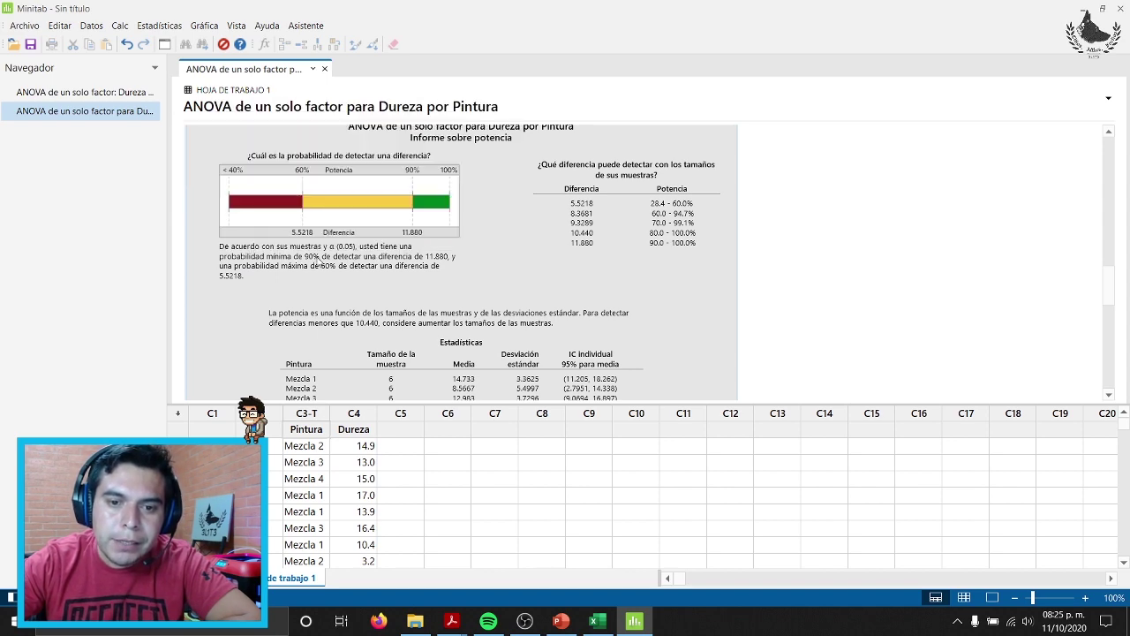
mouse_move(395, 265)
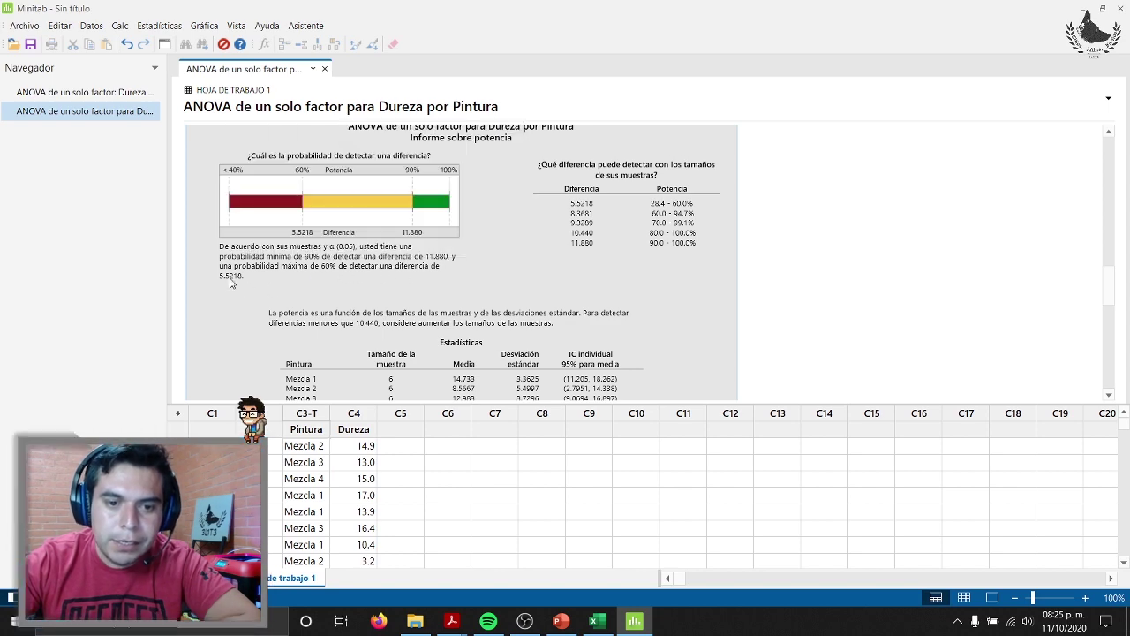
scroll(419, 346, "down", 3)
scroll(419, 347, "down", 5)
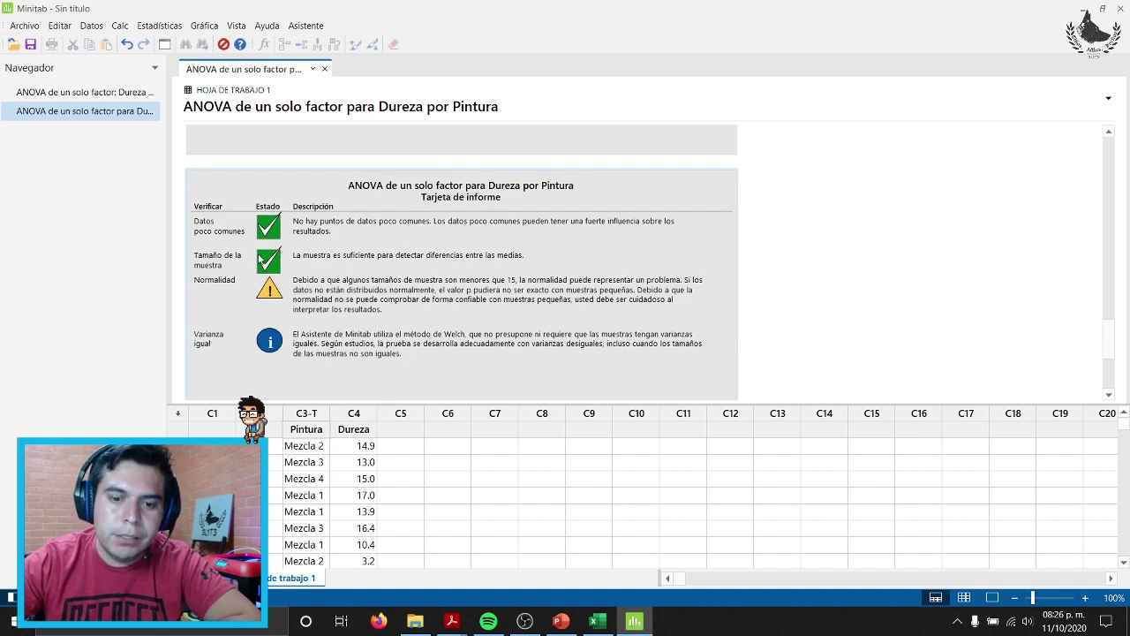
scroll(248, 251, "down", 3)
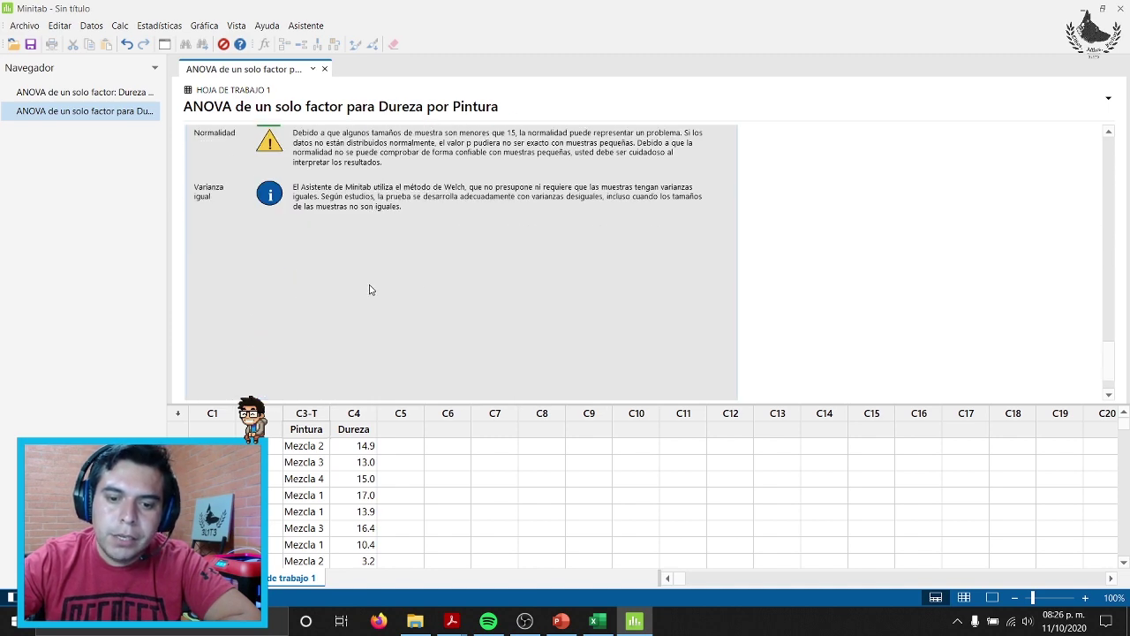
Step: Switch to the PowerPoint presentation and start the slide show at the Ejemplo de ANOVA slide
left_click(1083, 8)
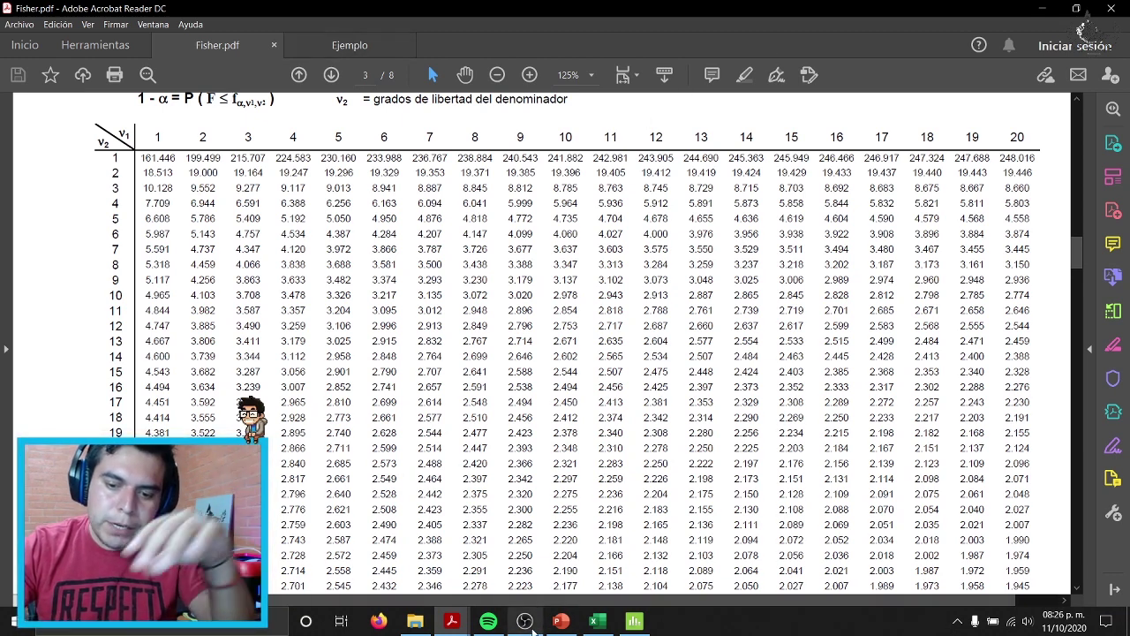
left_click(560, 621)
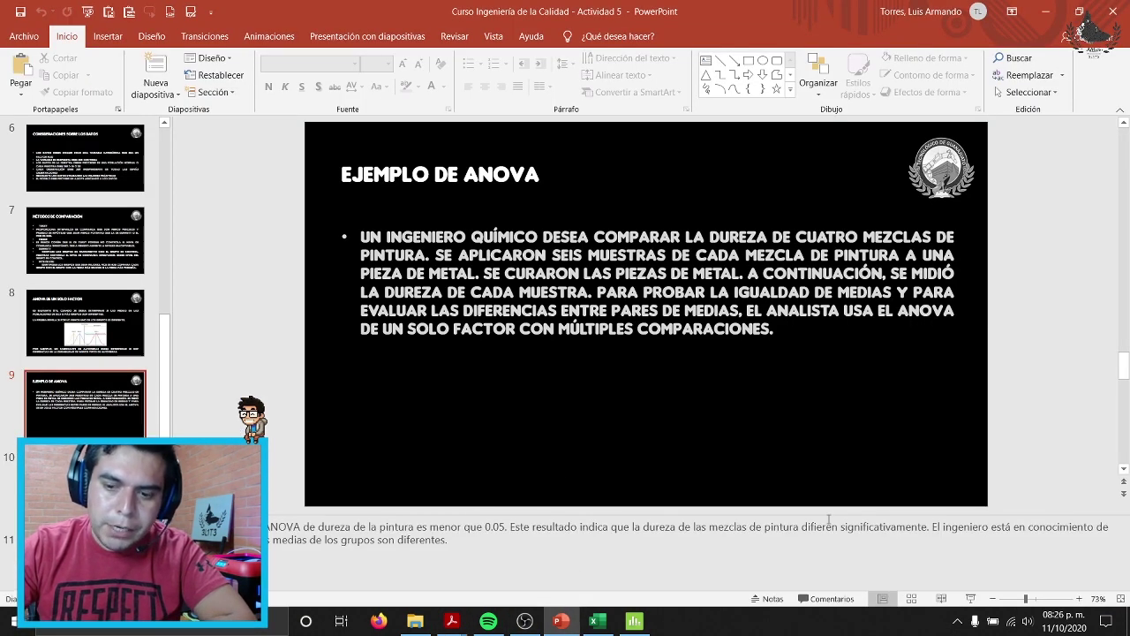
left_click(970, 599)
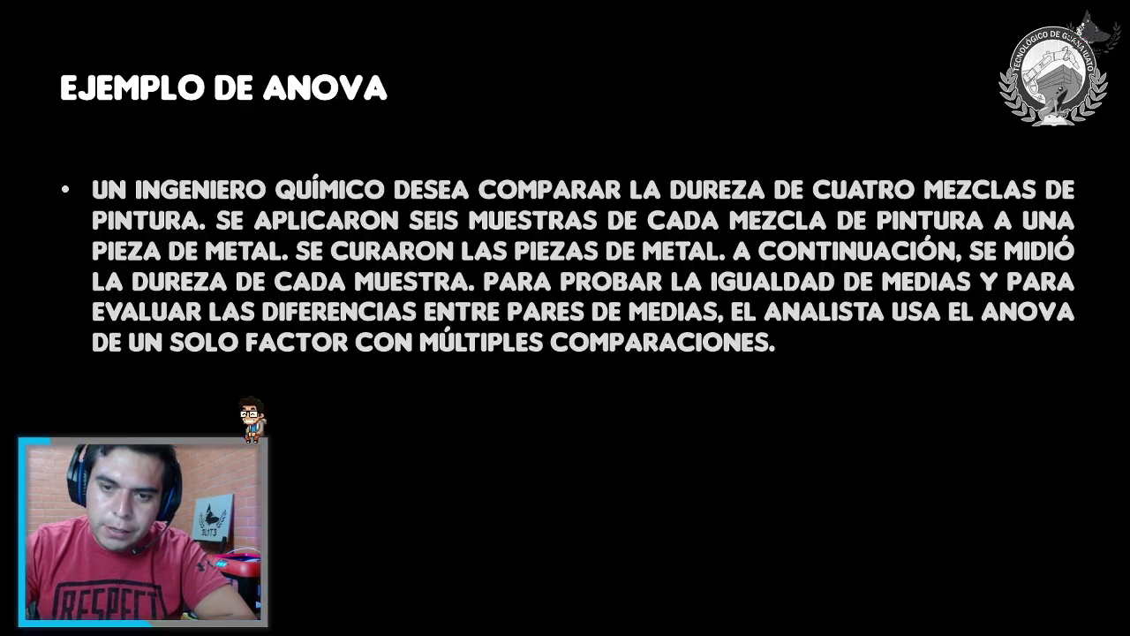